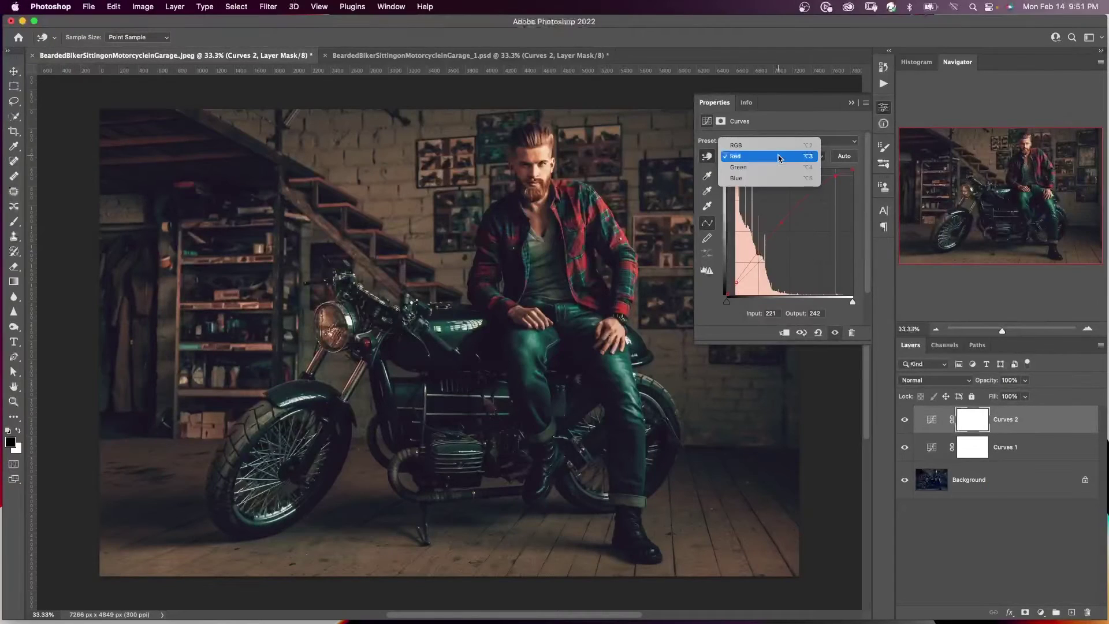
# View the Blue channel curve and toggle the biker's Curves 2 grade off and on to compare.
pyautogui.click(736, 178)
pyautogui.click(836, 334)
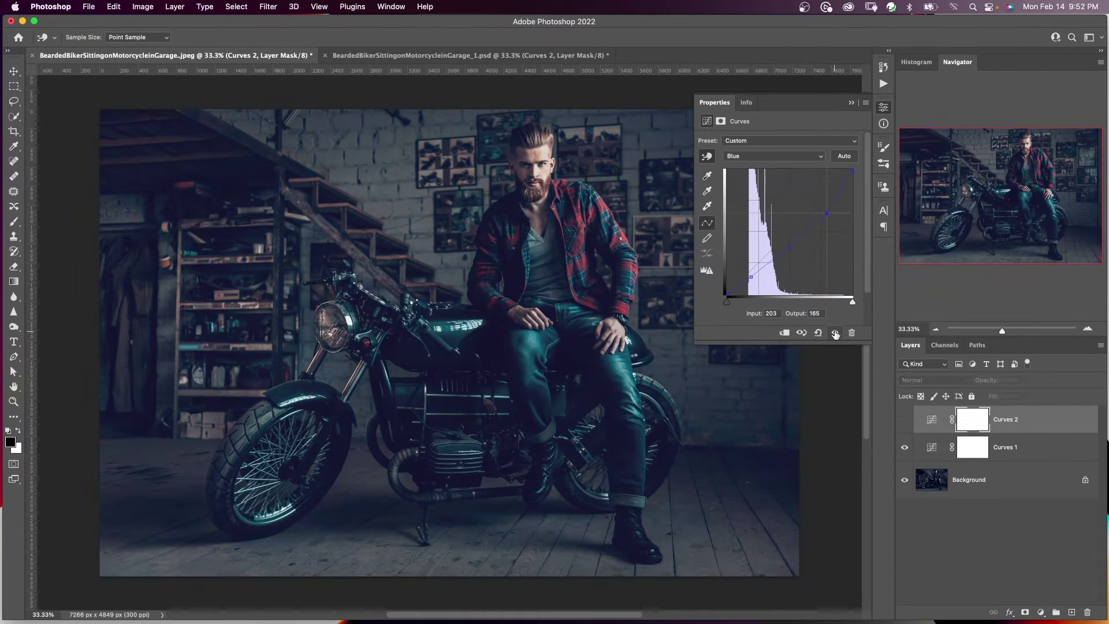
pyautogui.click(835, 332)
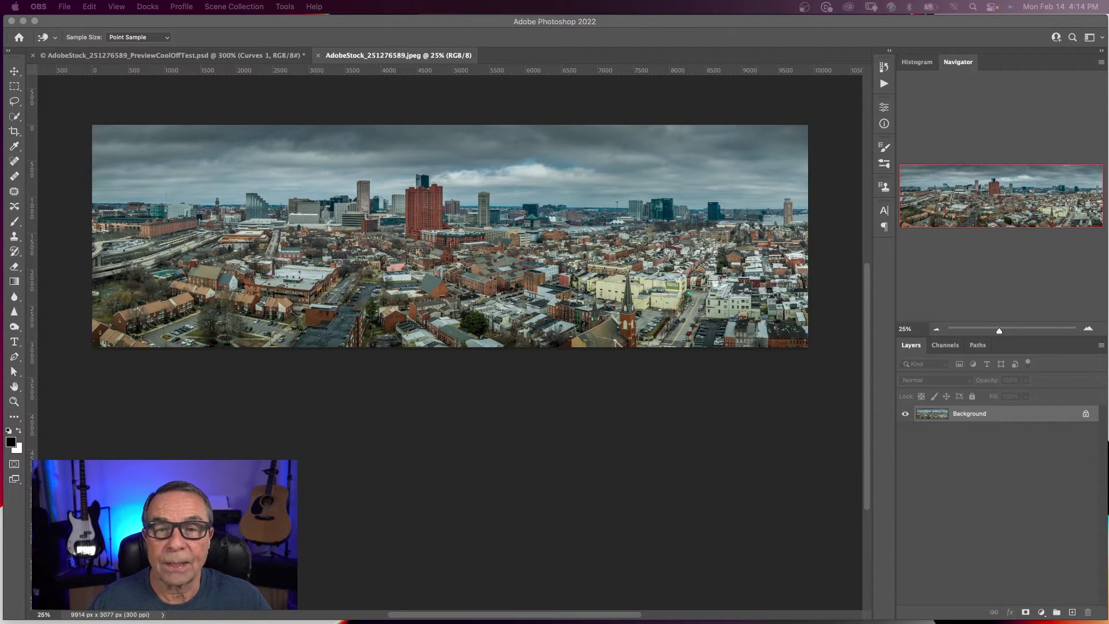
# Duplicate the skyline Background to Layer 1 and convert it to a smart object.
pyautogui.click(1002, 416)
pyautogui.press('super+j')
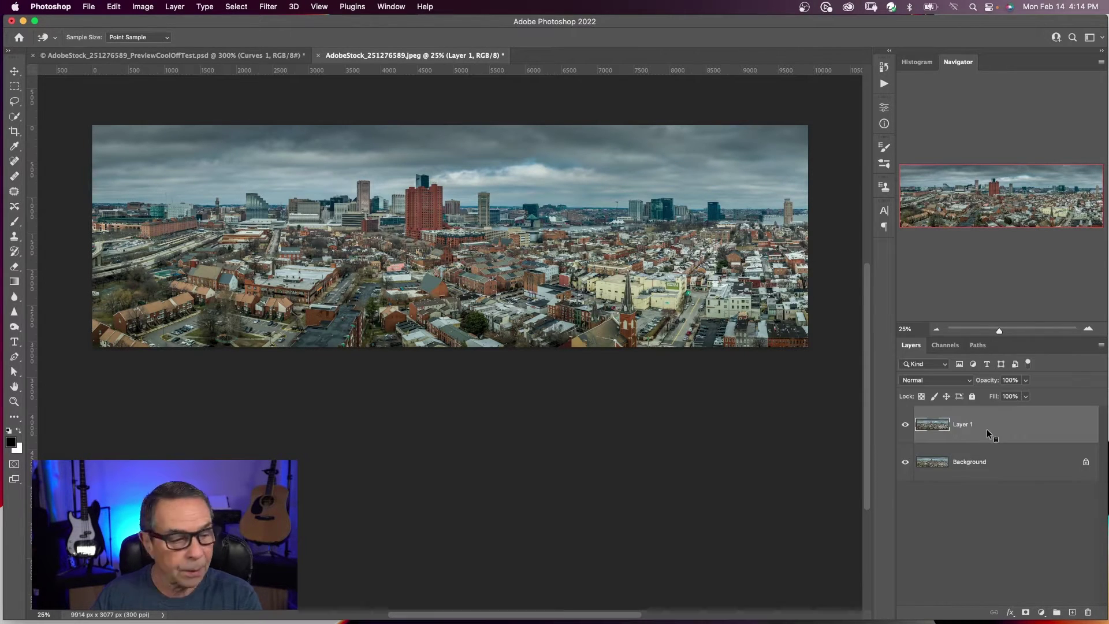
pyautogui.rightClick(987, 429)
pyautogui.click(892, 226)
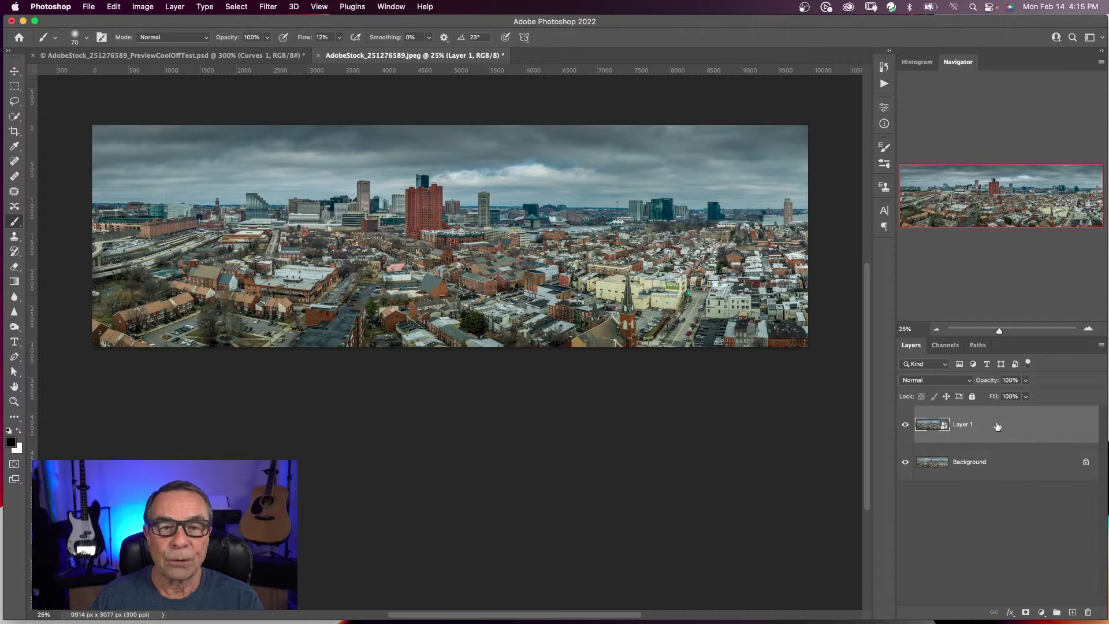
# Apply a Curves smart filter to Layer 1 that slightly darkens the midtones.
pyautogui.click(143, 6)
pyautogui.moveTo(159, 39)
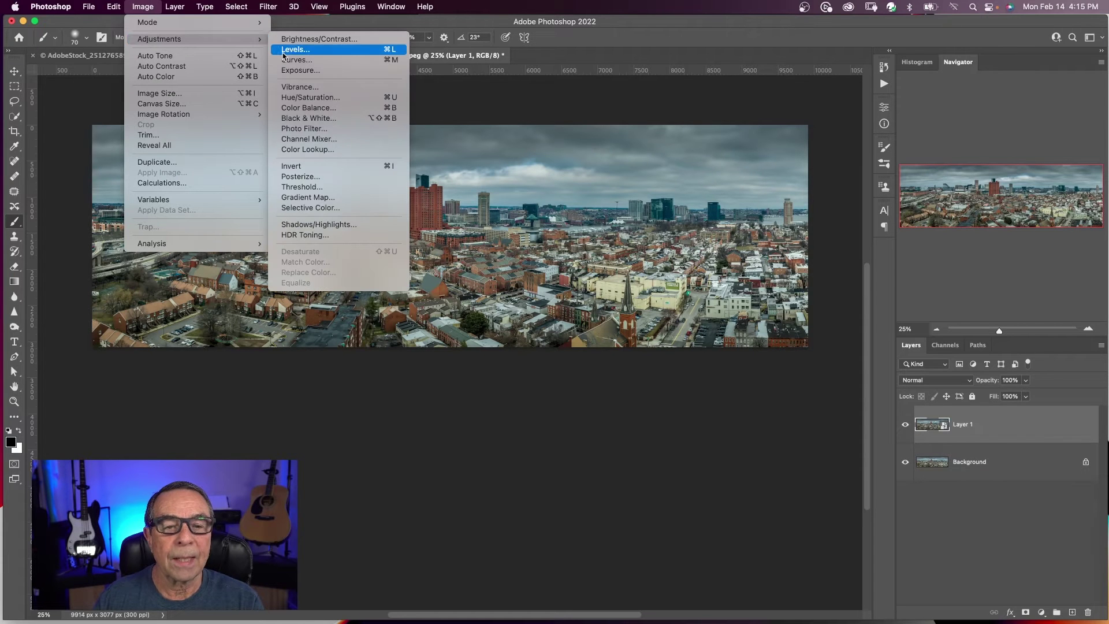
pyautogui.click(286, 60)
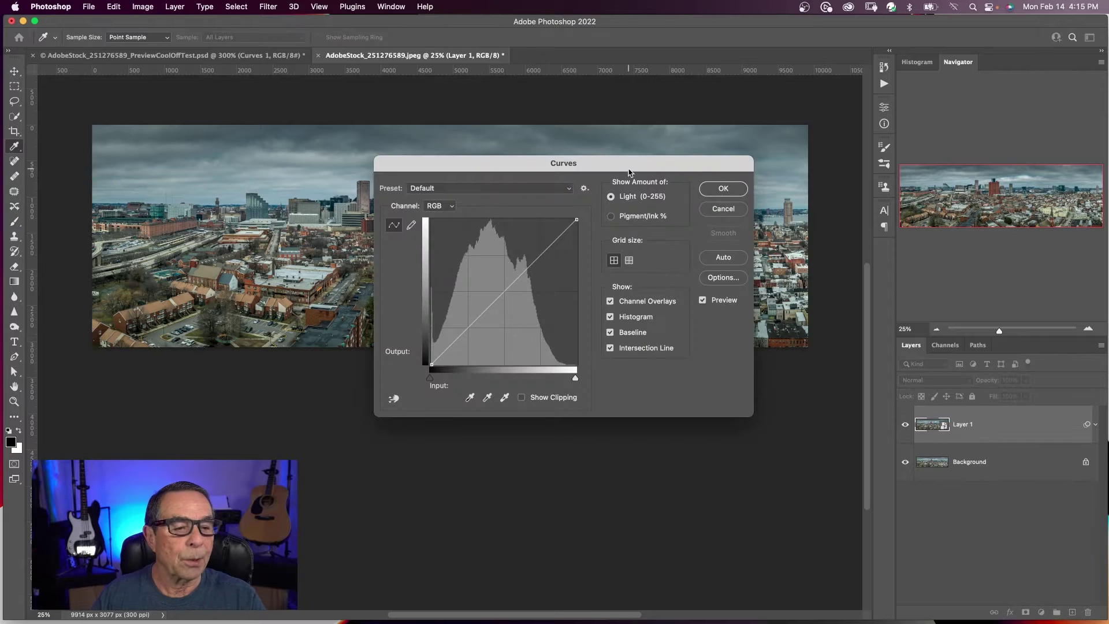
pyautogui.moveTo(509, 289); pyautogui.dragTo(509, 297)
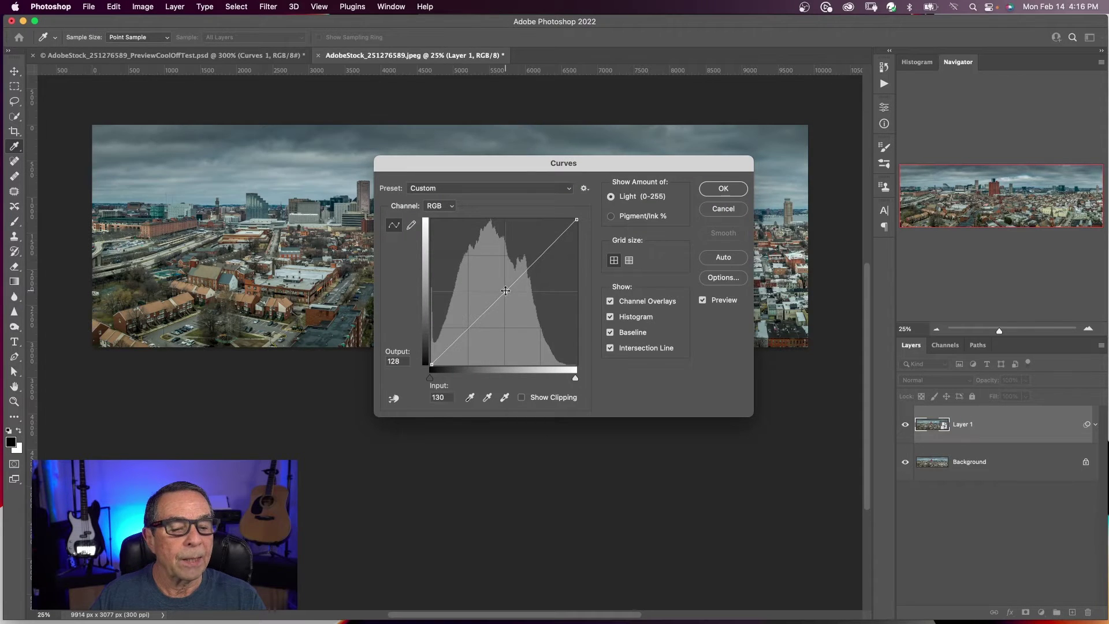
pyautogui.click(724, 190)
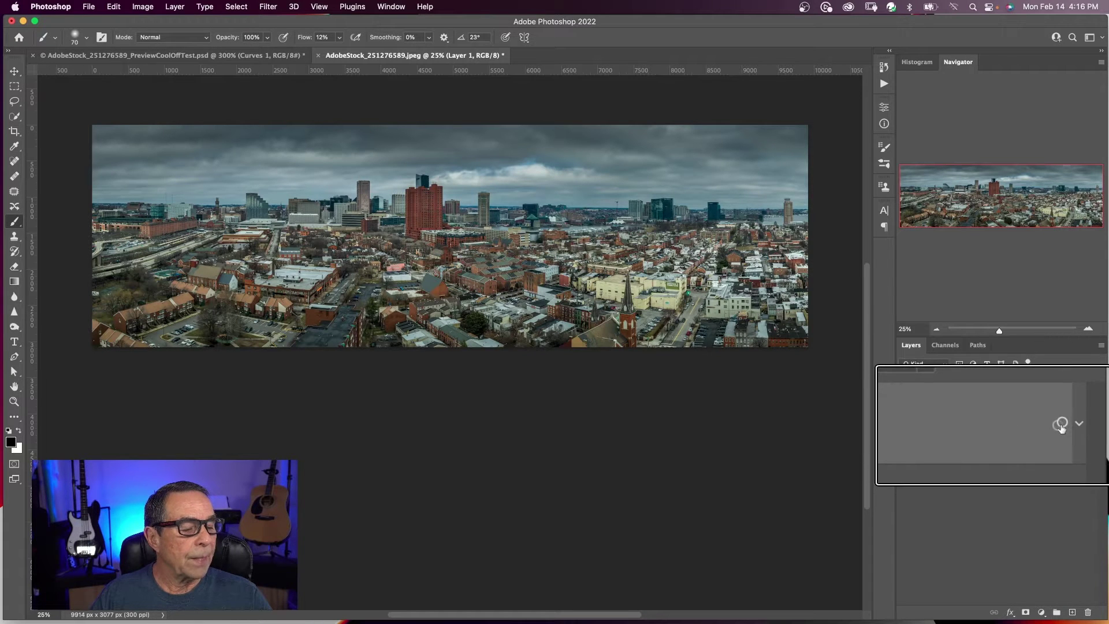
# Reopen and confirm Layer 1's Curves smart filter, then remove it.
pyautogui.click(1095, 427)
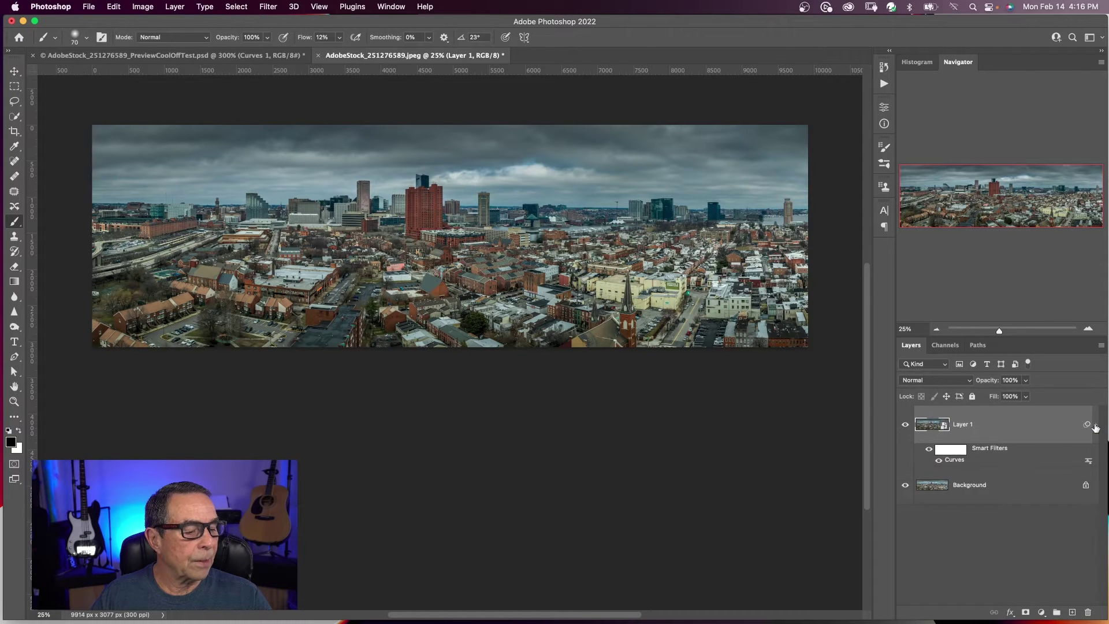
pyautogui.doubleClick(953, 461)
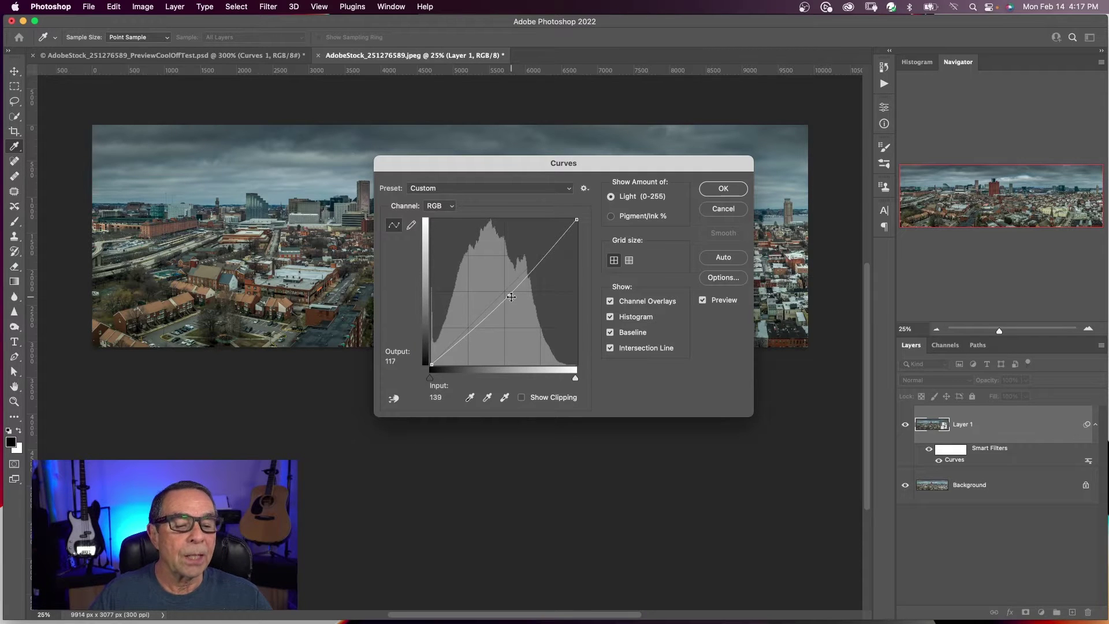
pyautogui.click(717, 191)
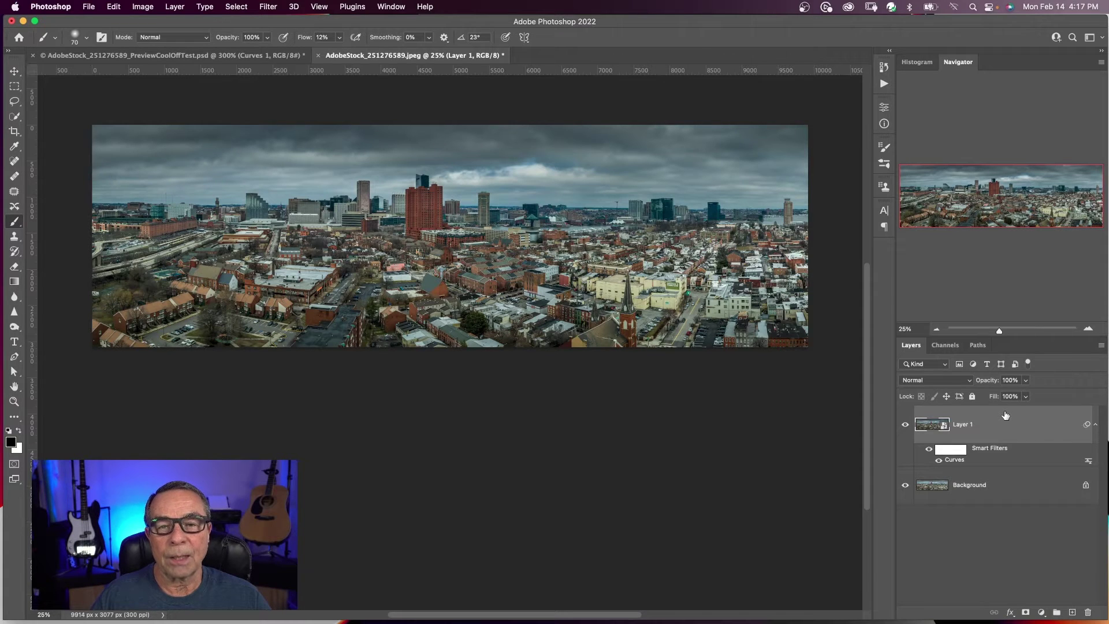
pyautogui.press('super+z')
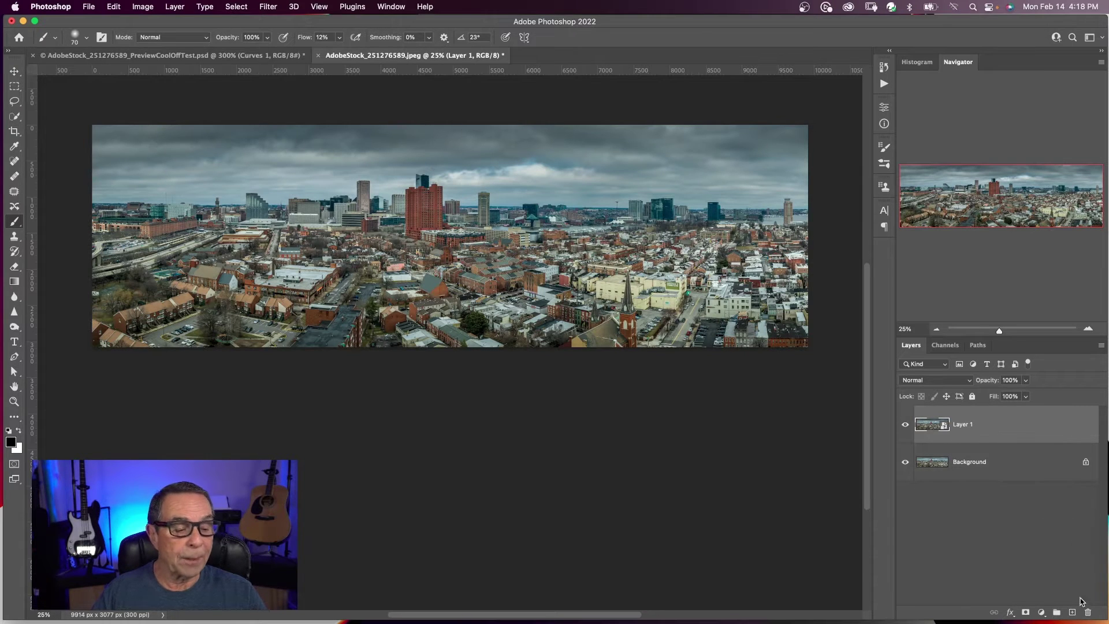
pyautogui.click(1042, 612)
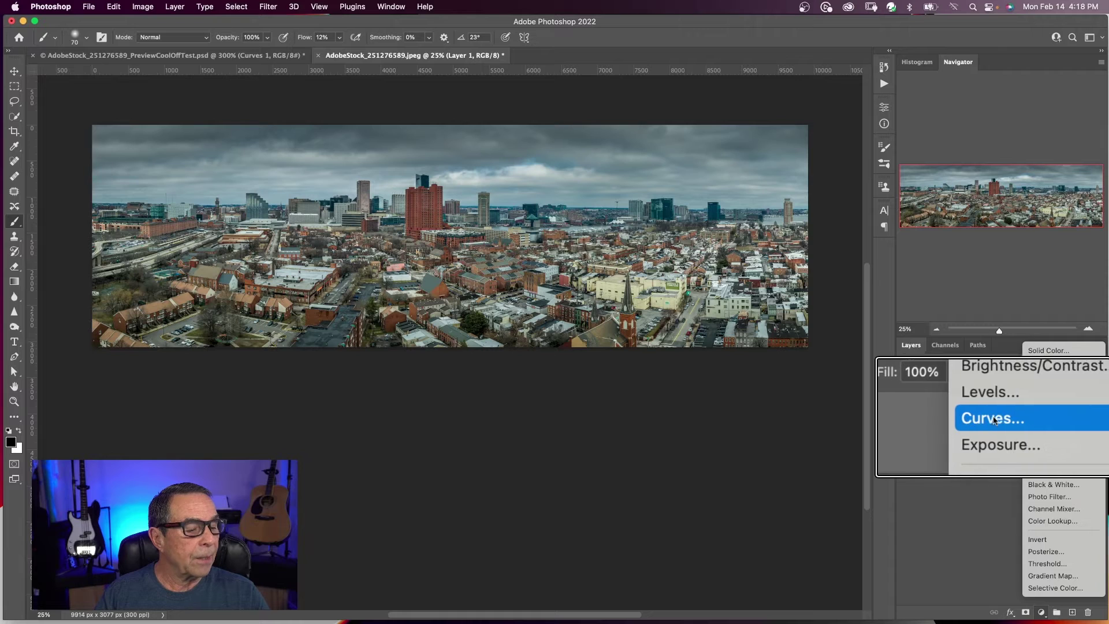
# Add a Curves 1 adjustment layer and test its black and white points, then restore them.
pyautogui.click(1044, 415)
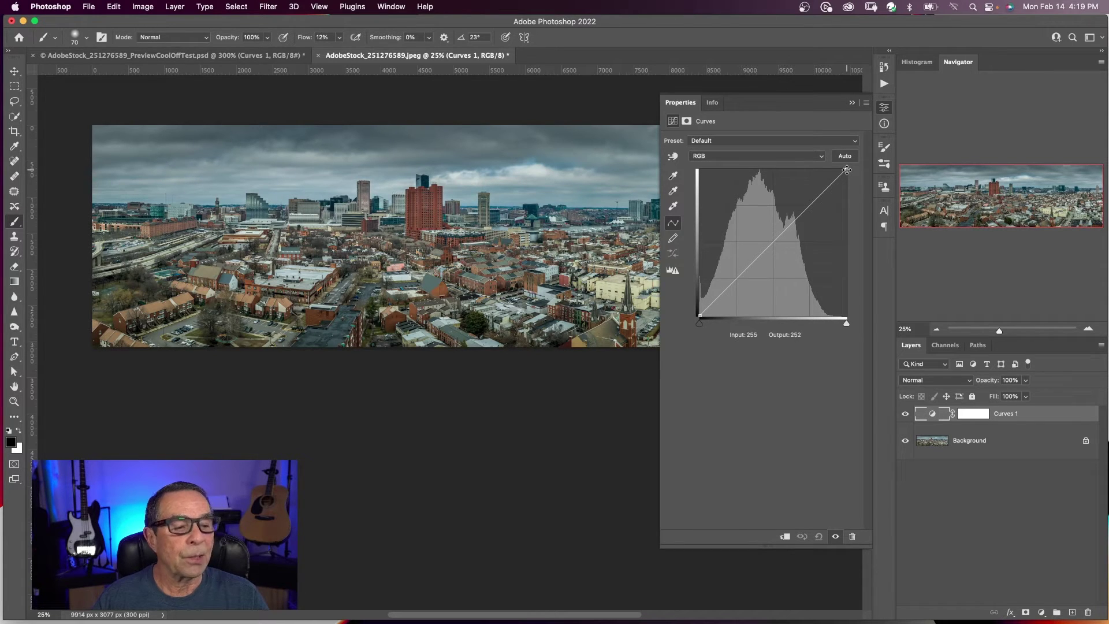
pyautogui.click(846, 170)
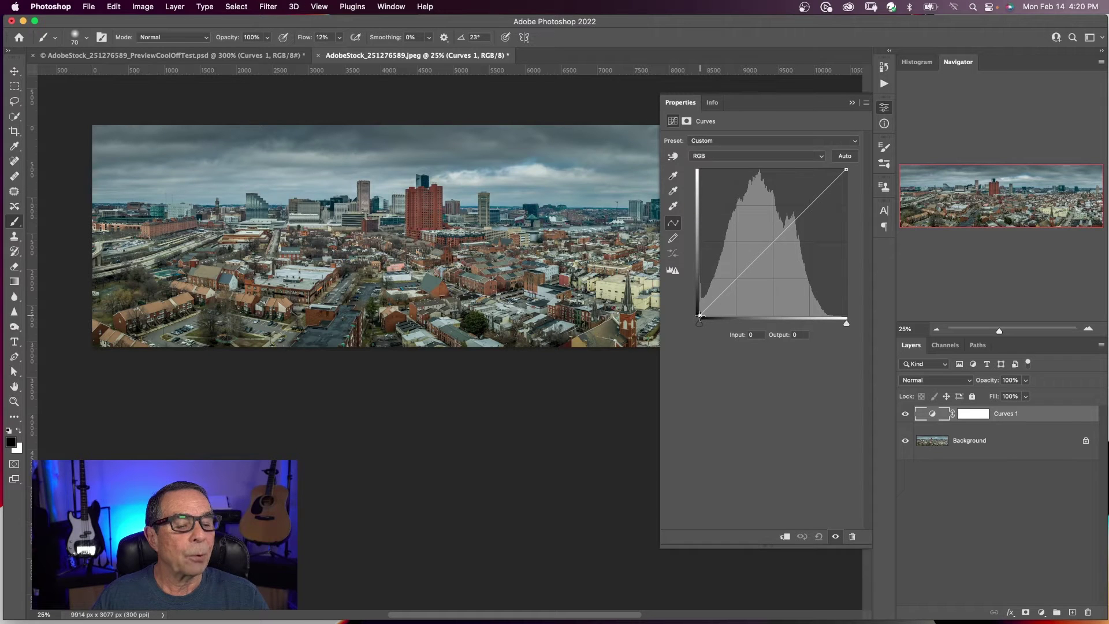
pyautogui.moveTo(699, 315); pyautogui.dragTo(700, 284)
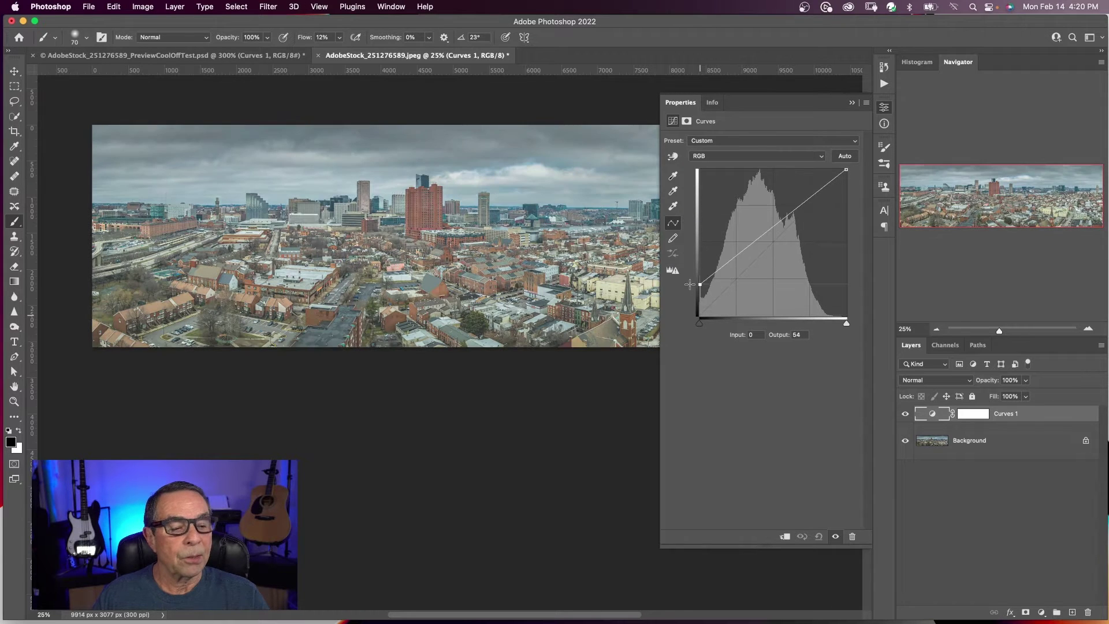
pyautogui.press('Up')
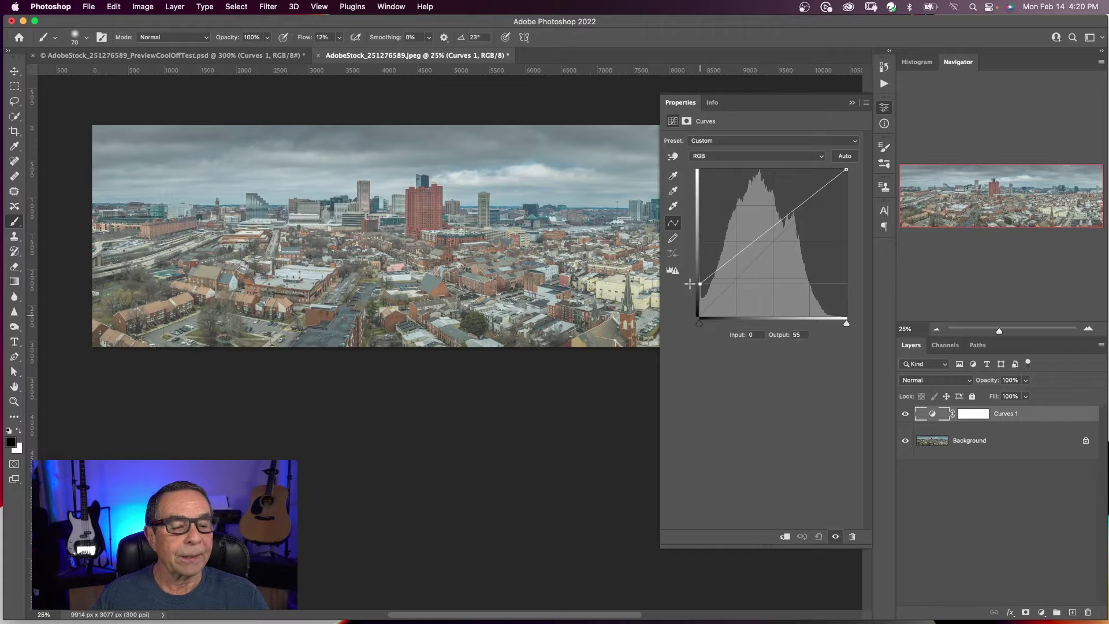
pyautogui.moveTo(700, 285); pyautogui.dragTo(737, 317)
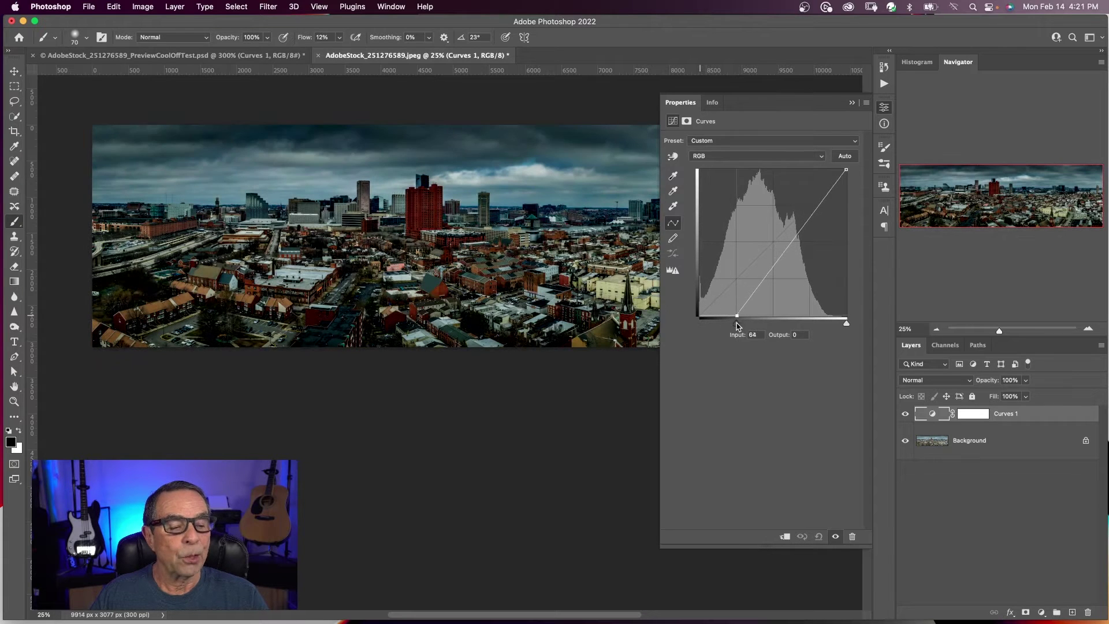
pyautogui.moveTo(737, 325); pyautogui.dragTo(700, 320)
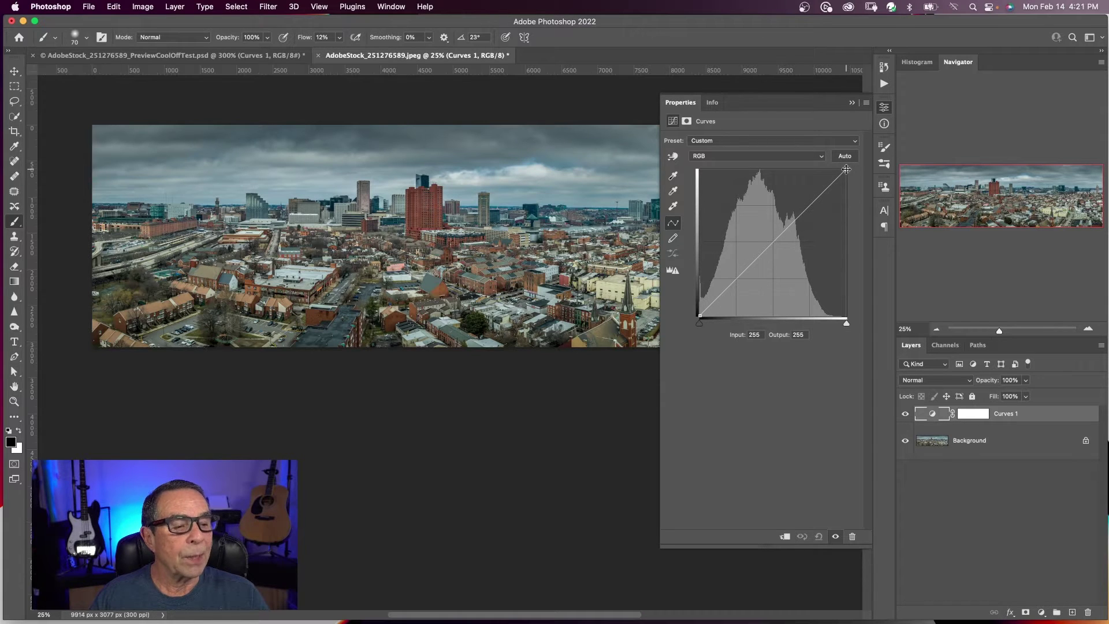
pyautogui.moveTo(846, 169)
pyautogui.mouseDown()
pyautogui.moveTo(799, 167)
pyautogui.moveTo(854, 166)
pyautogui.moveTo(855, 190)
pyautogui.moveTo(846, 170)
pyautogui.mouseUp()
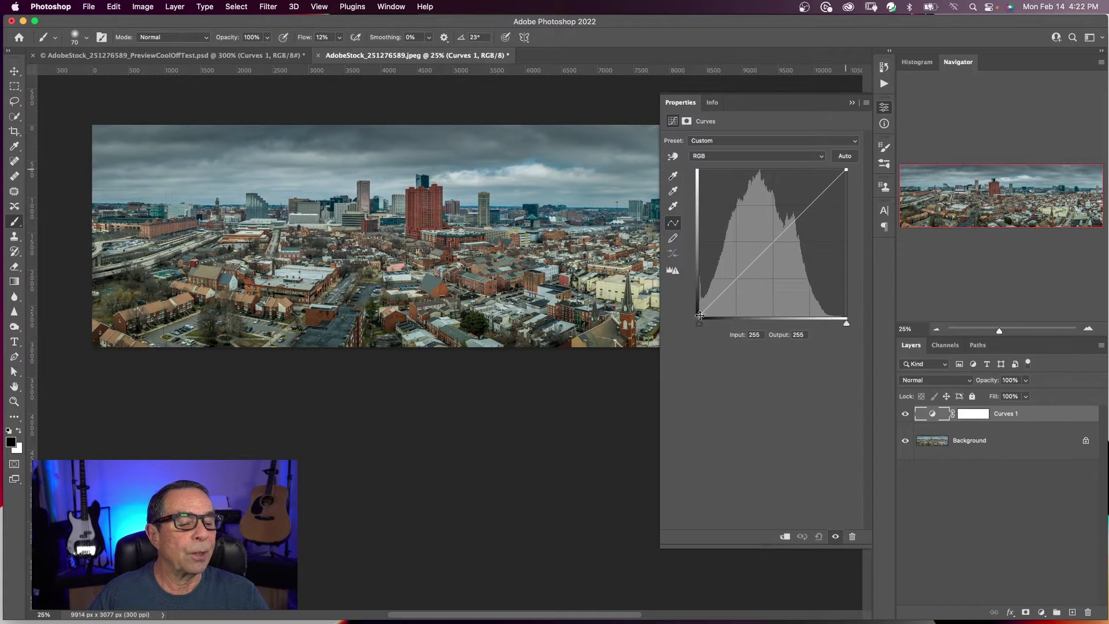
pyautogui.moveTo(699, 313); pyautogui.dragTo(700, 316)
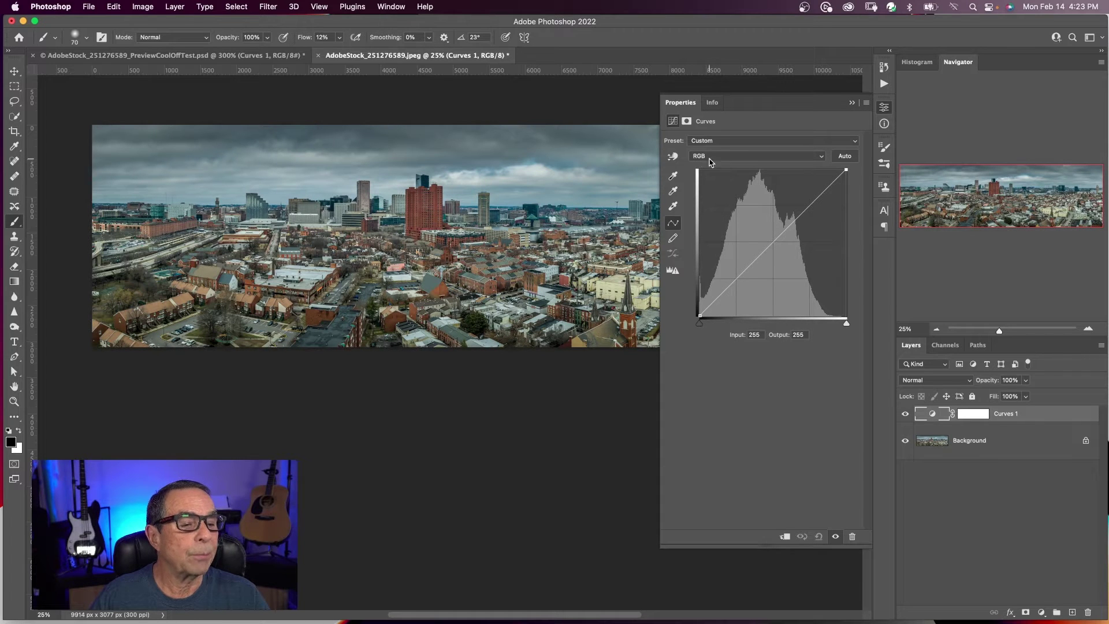
pyautogui.click(774, 243)
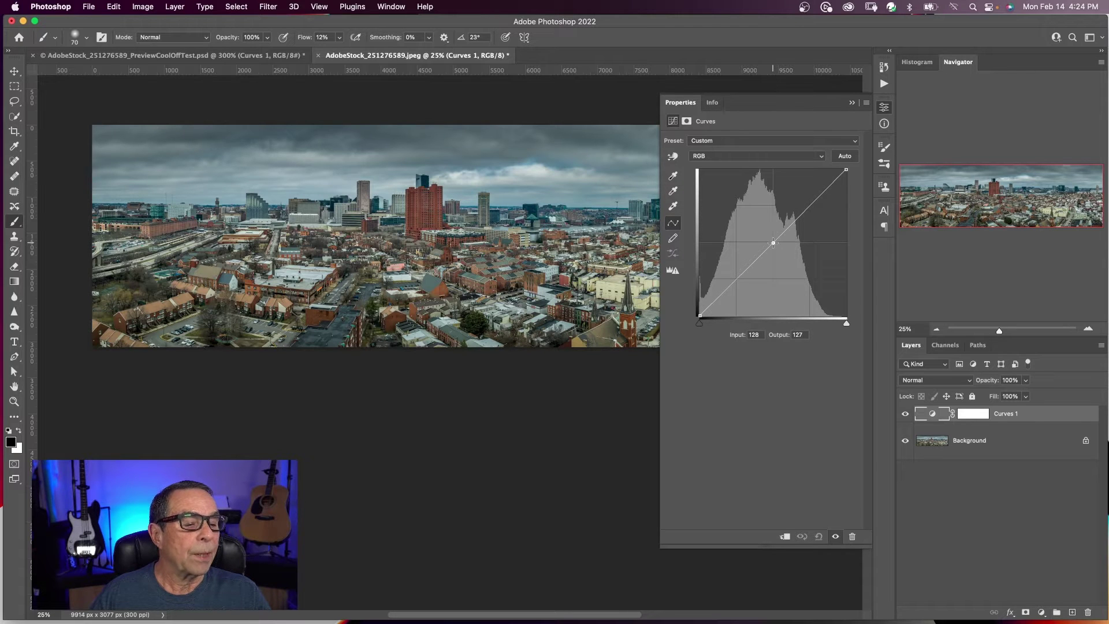
pyautogui.moveTo(774, 242)
pyautogui.mouseDown()
pyautogui.moveTo(772, 260)
pyautogui.moveTo(772, 218)
pyautogui.mouseUp()
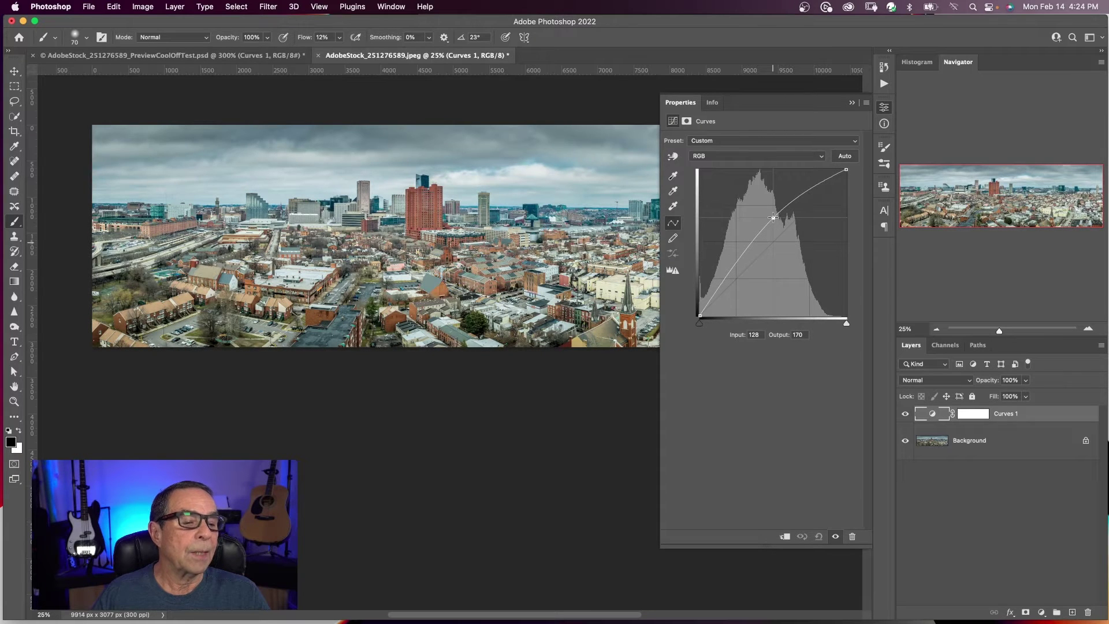
pyautogui.moveTo(773, 217); pyautogui.dragTo(774, 236)
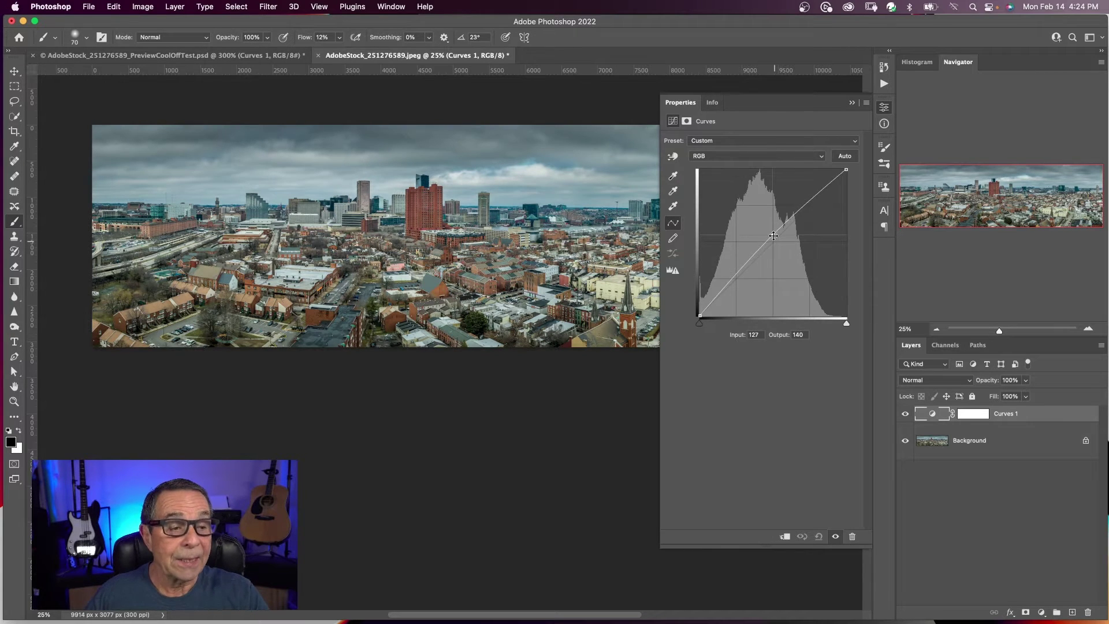
pyautogui.moveTo(773, 236); pyautogui.dragTo(771, 237)
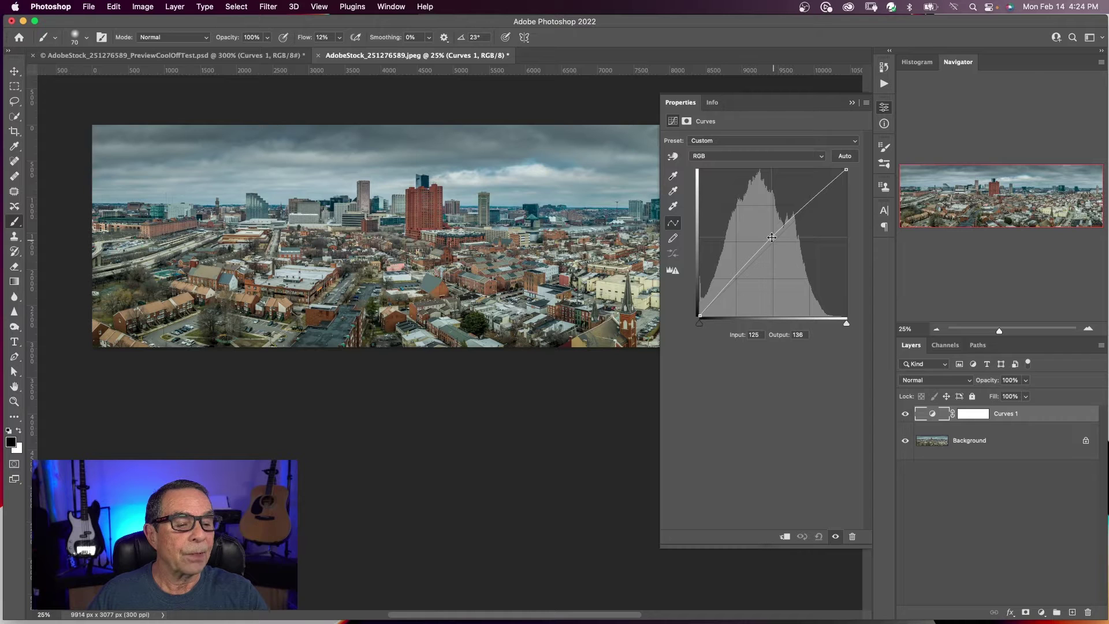
pyautogui.moveTo(771, 236); pyautogui.dragTo(748, 139)
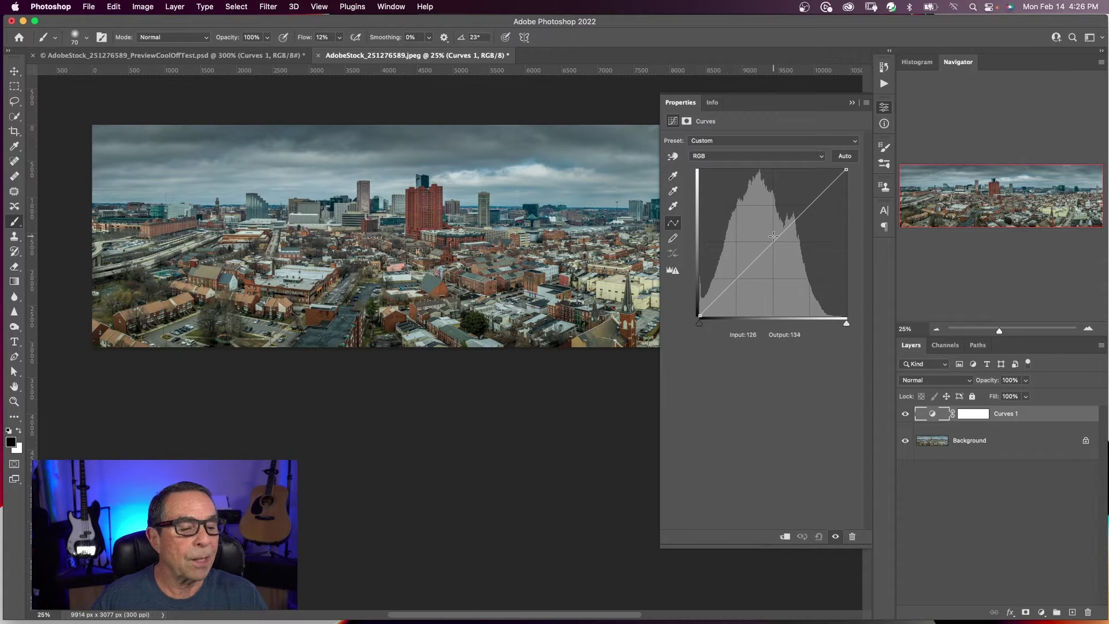
# Add a lowered shadow point and a raised highlight point to the skyline's RGB curve.
pyautogui.click(729, 284)
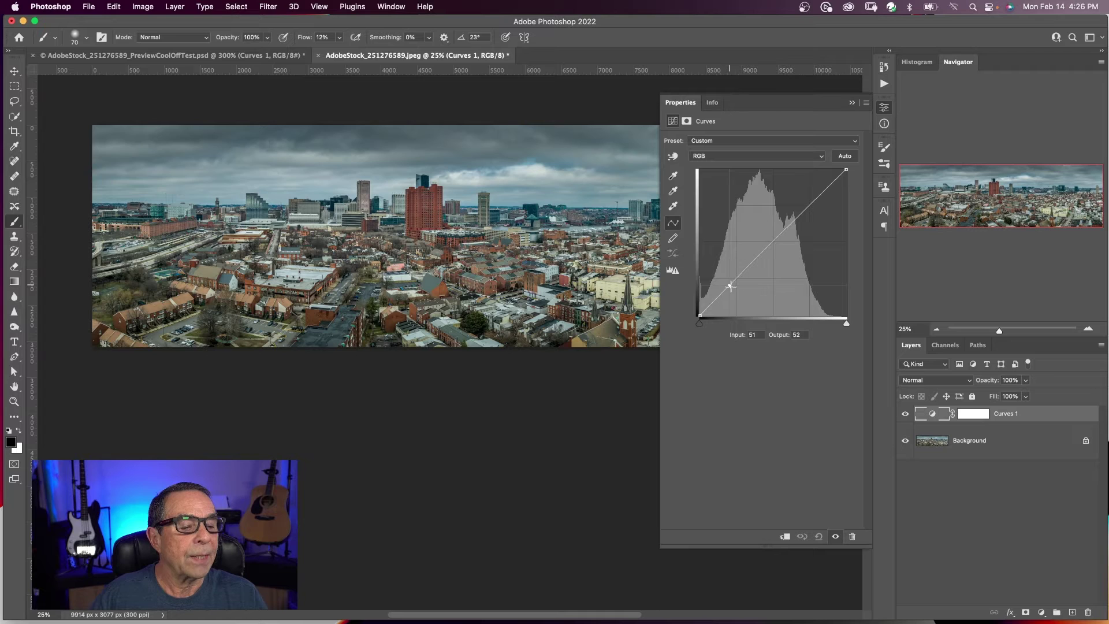
pyautogui.moveTo(729, 284); pyautogui.dragTo(733, 288)
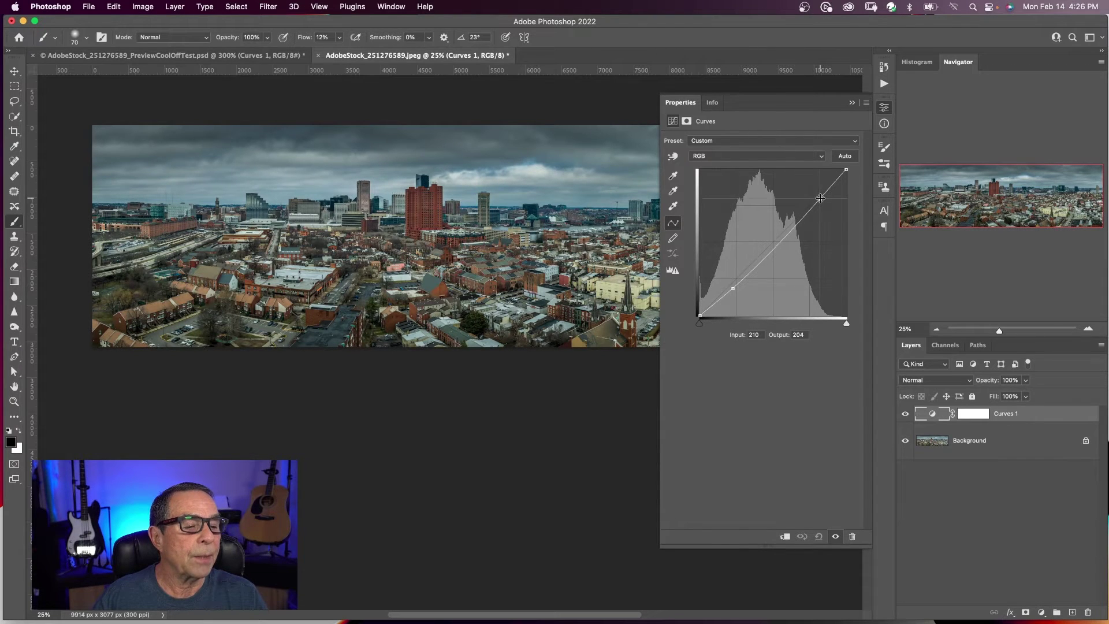
pyautogui.moveTo(818, 200); pyautogui.dragTo(816, 191)
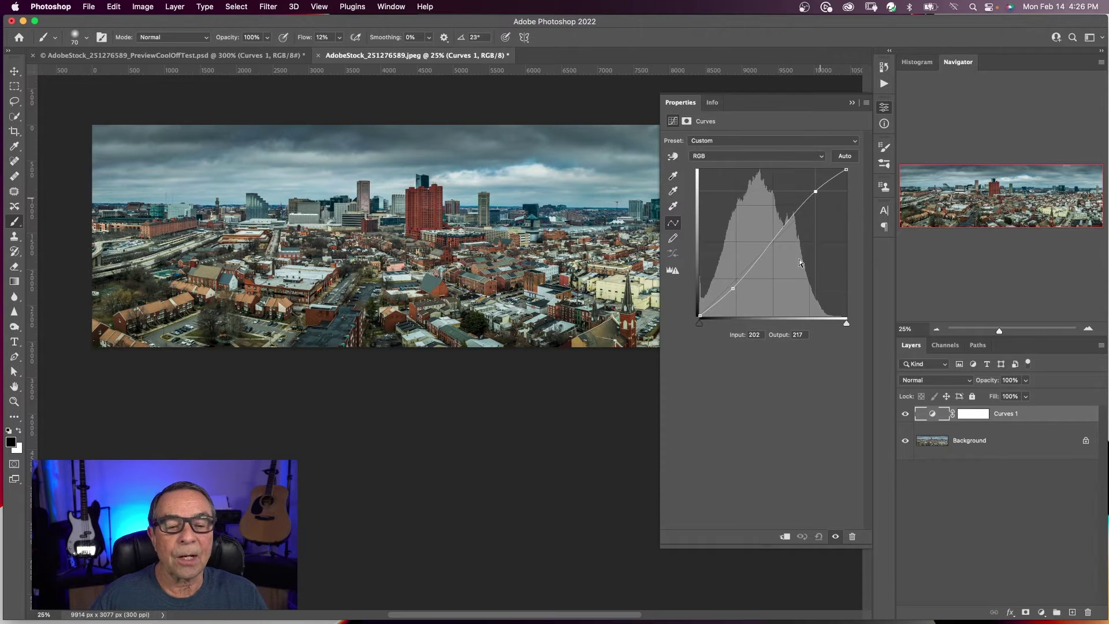
# Toggle the Curves layer visibility to compare, then add two midtone points.
pyautogui.click(834, 538)
pyautogui.click(834, 537)
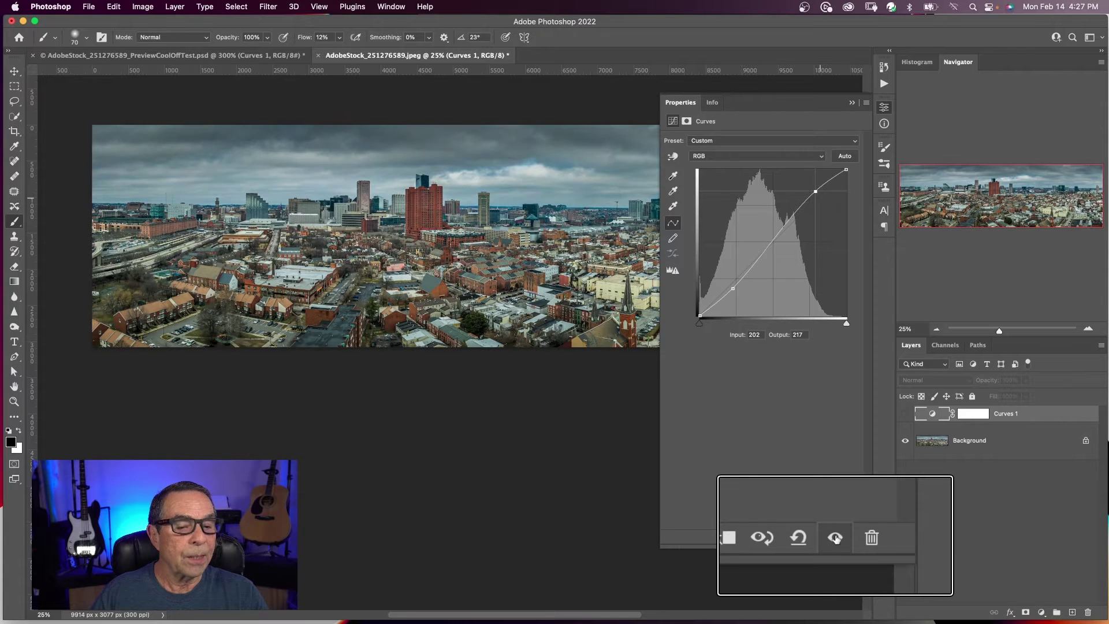
pyautogui.click(835, 537)
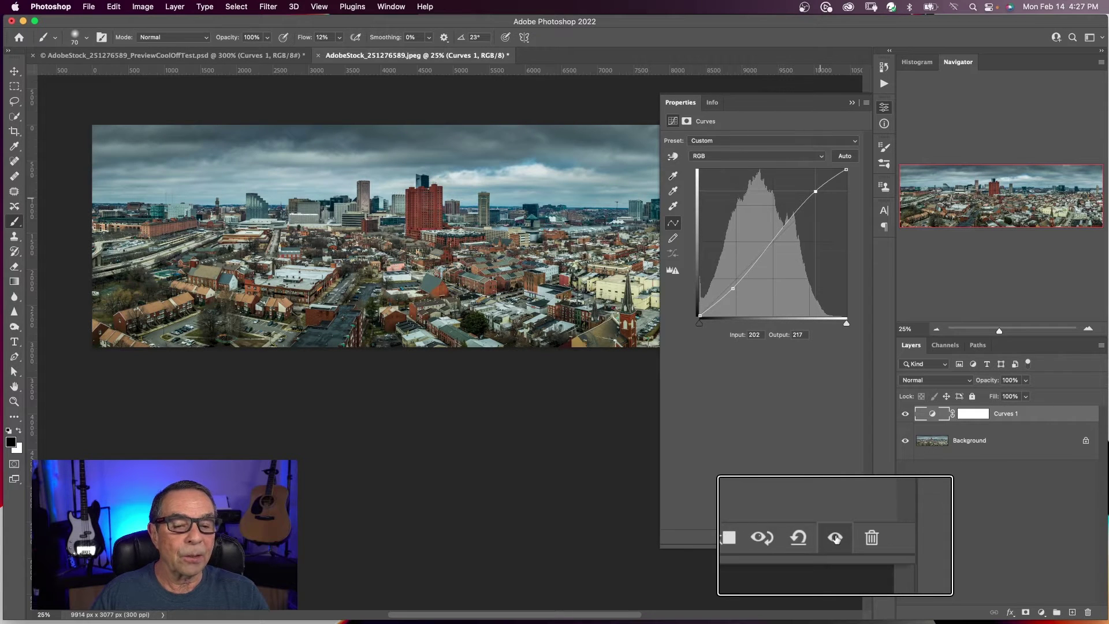
pyautogui.click(770, 243)
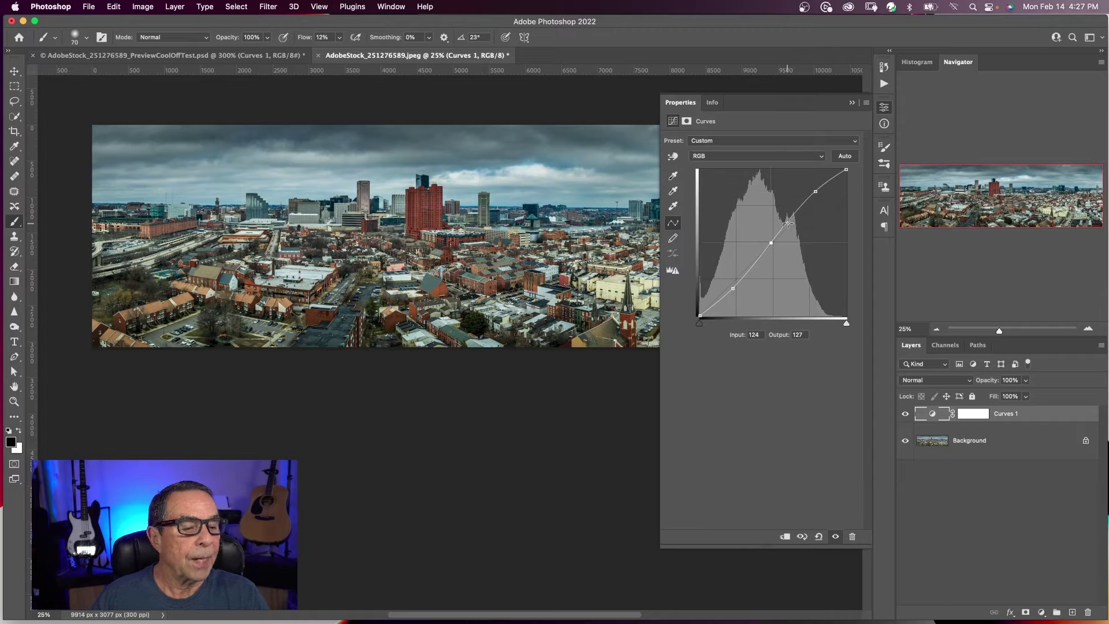
pyautogui.click(792, 215)
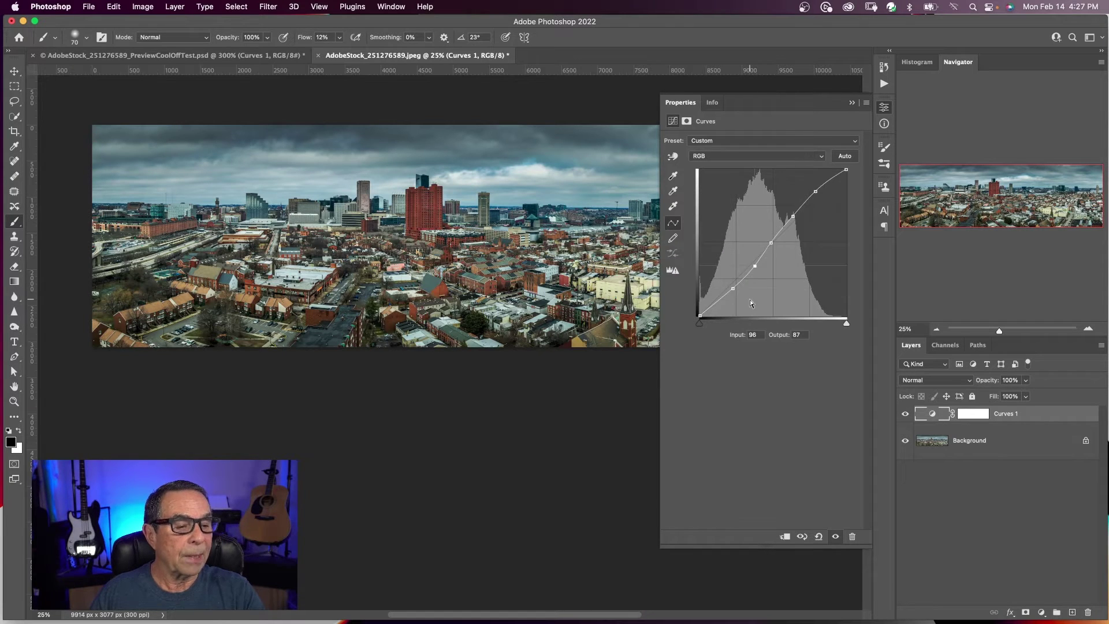
# Cycle through the curve points and raise a new upper-midtone point.
pyautogui.press('+')
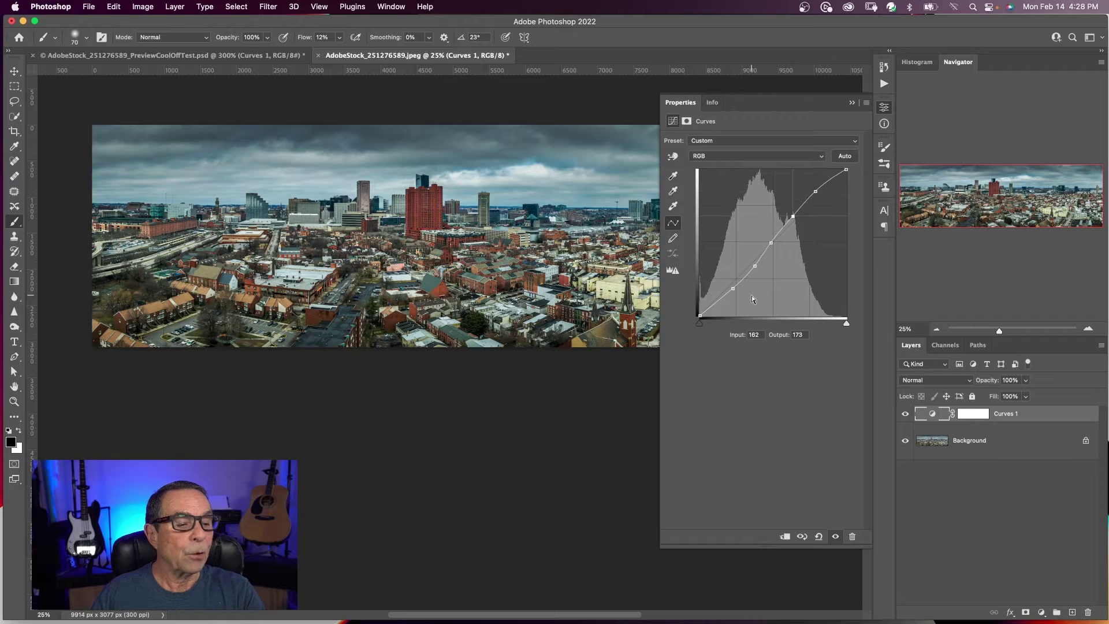
pyautogui.press('-')
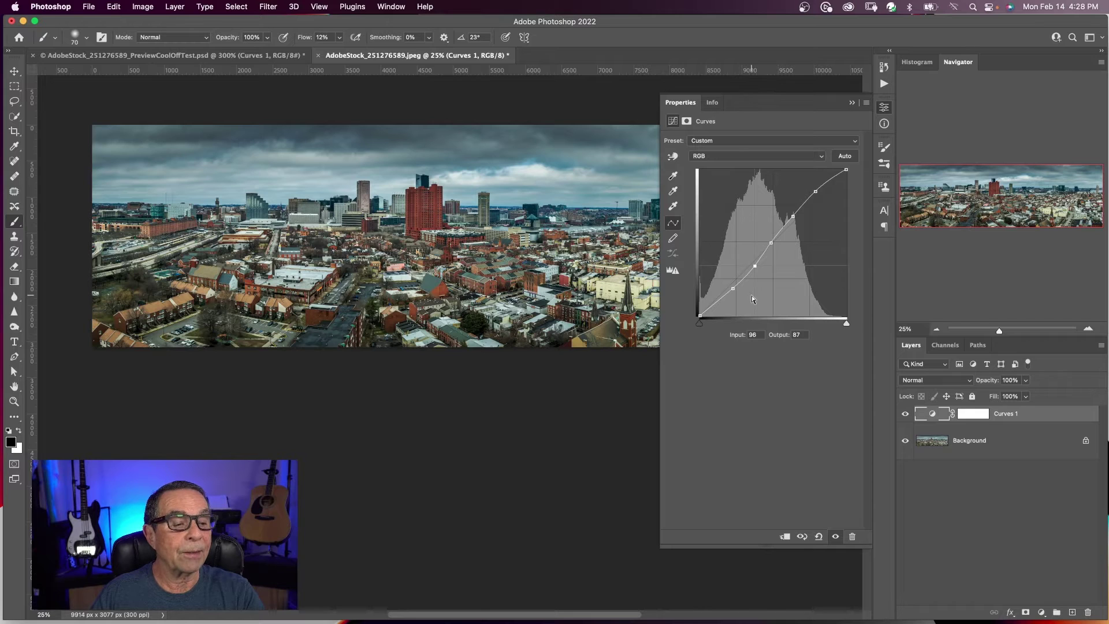
pyautogui.press('+')
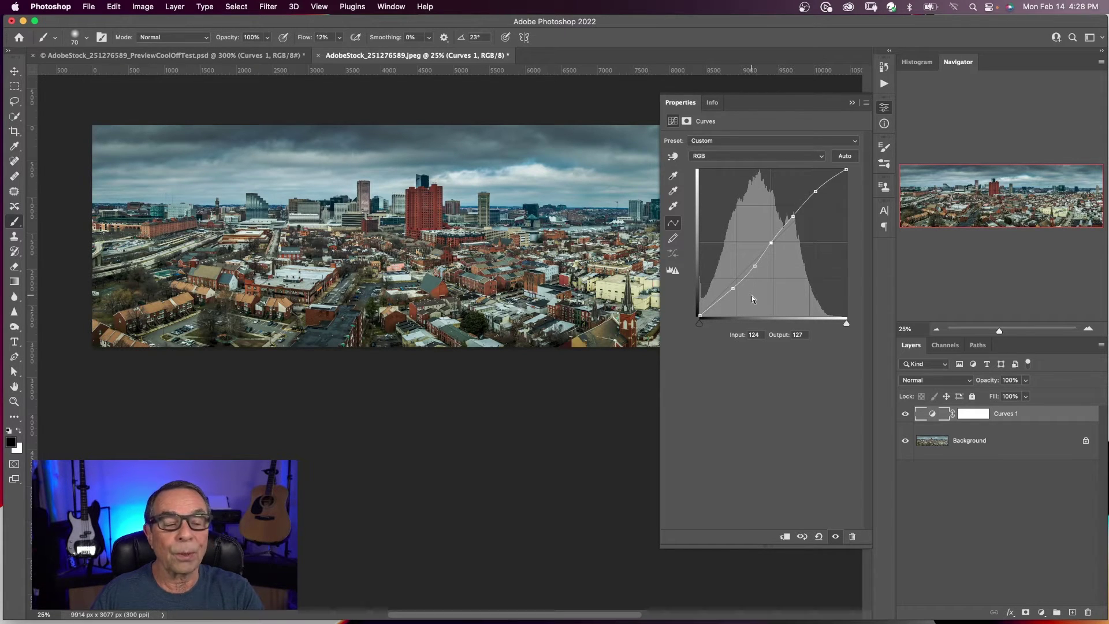
pyautogui.moveTo(793, 216); pyautogui.dragTo(793, 211)
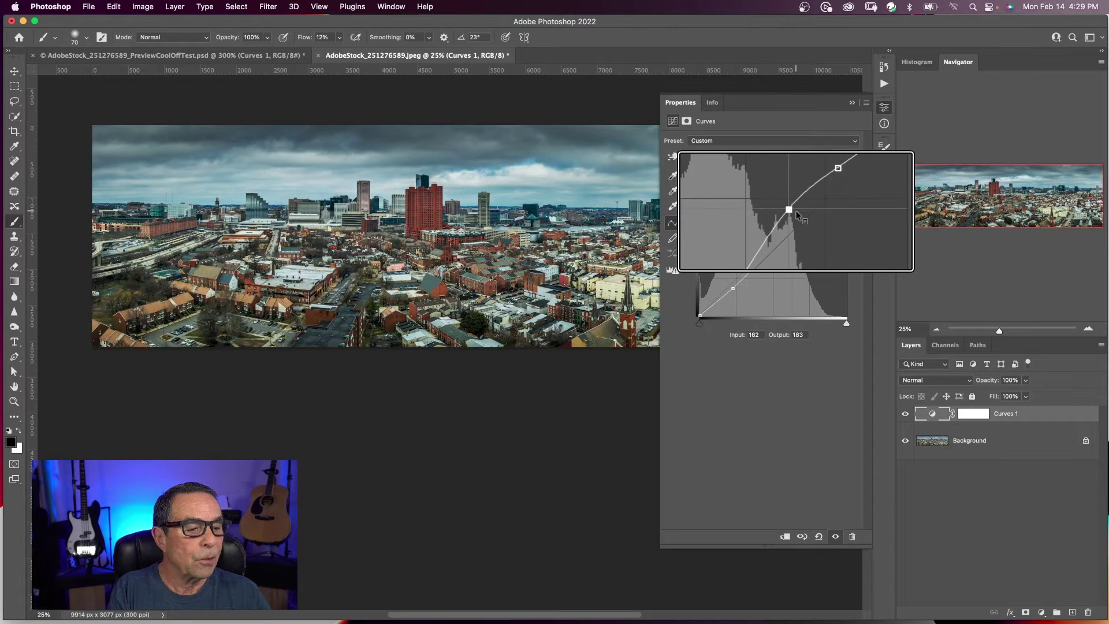
# Nudge the upper-midtone point with arrow keys to Input 160, Output 169.
pyautogui.press('Down')
pyautogui.press('Down')
pyautogui.press('Down')
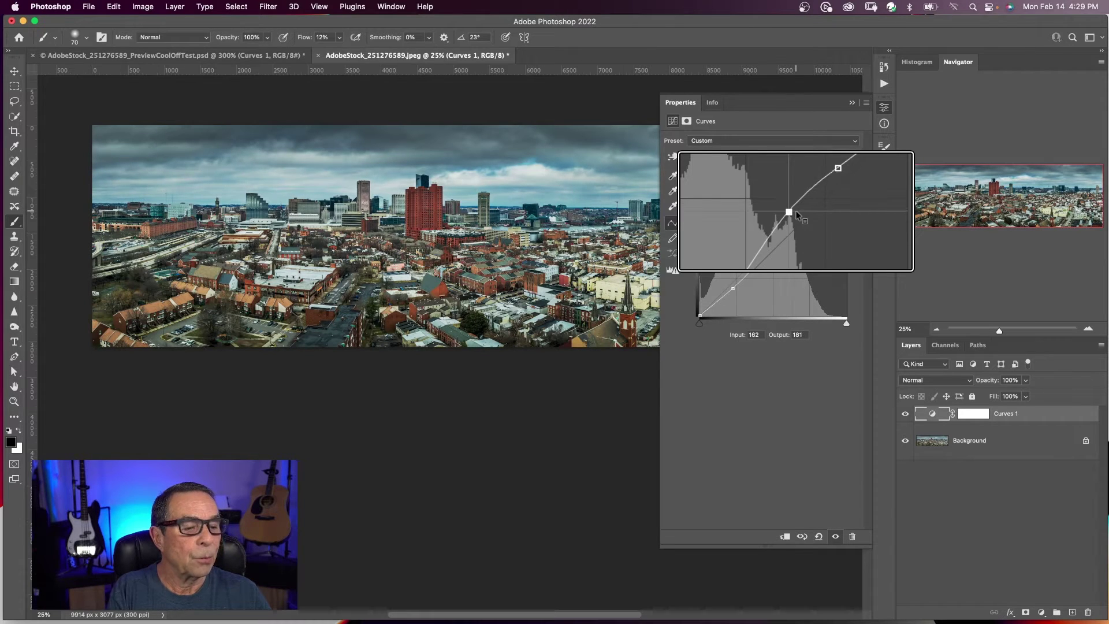
pyautogui.press('Down')
pyautogui.press('Down')
pyautogui.press('Down')
pyautogui.press('Up')
pyautogui.press('Up')
pyautogui.press('Up')
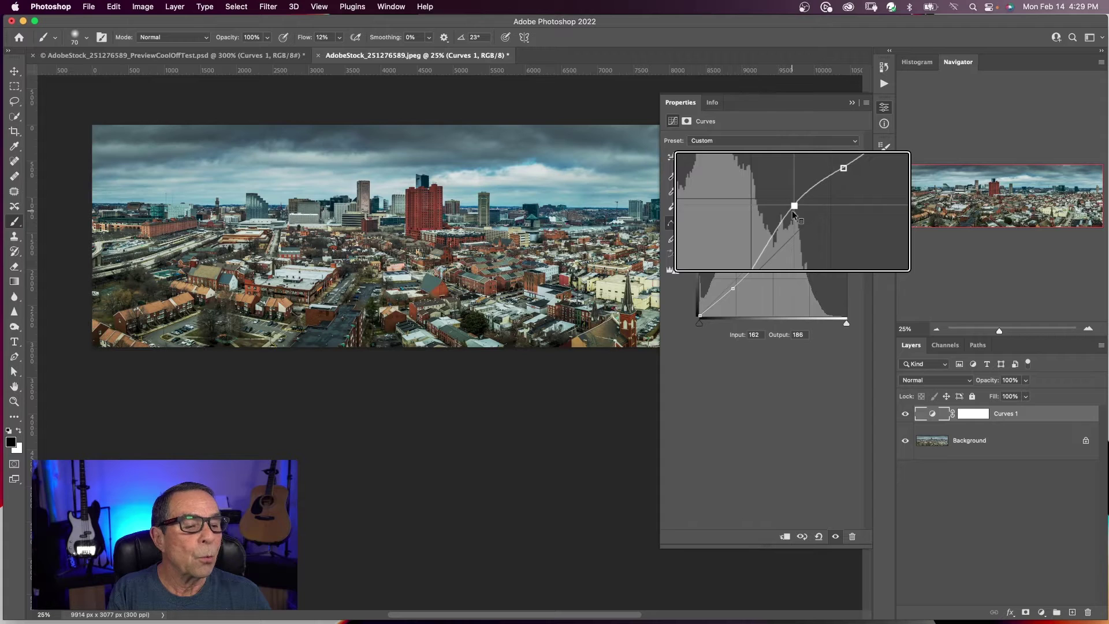
pyautogui.press('Down')
pyautogui.press('Down')
pyautogui.press('Down')
pyautogui.press('Down')
pyautogui.press('Down')
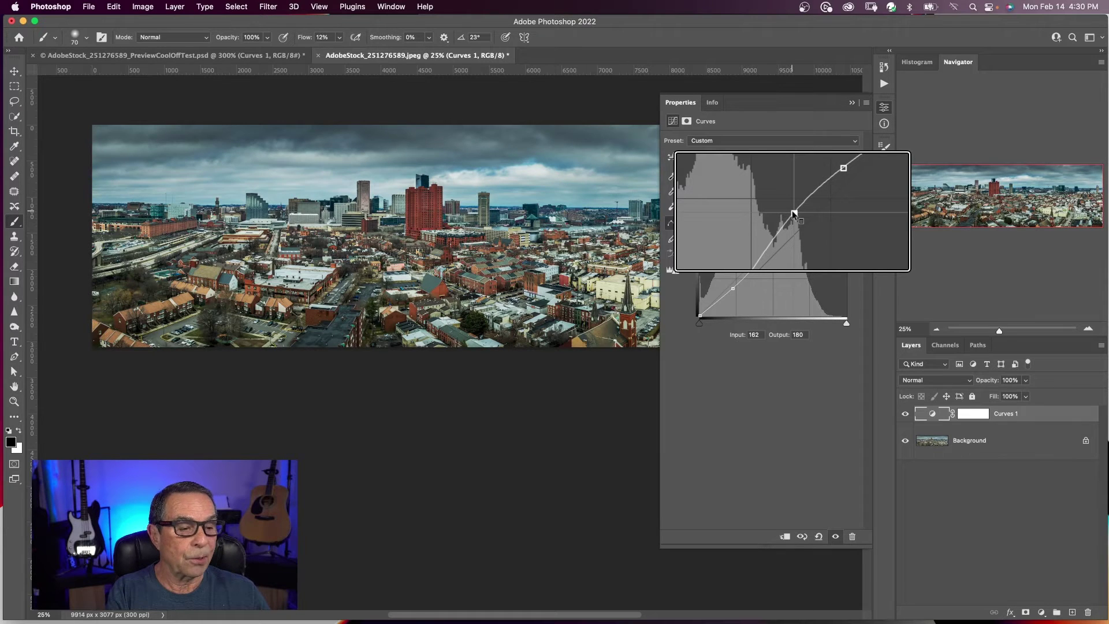
pyautogui.hotkey('shift', 'Down')
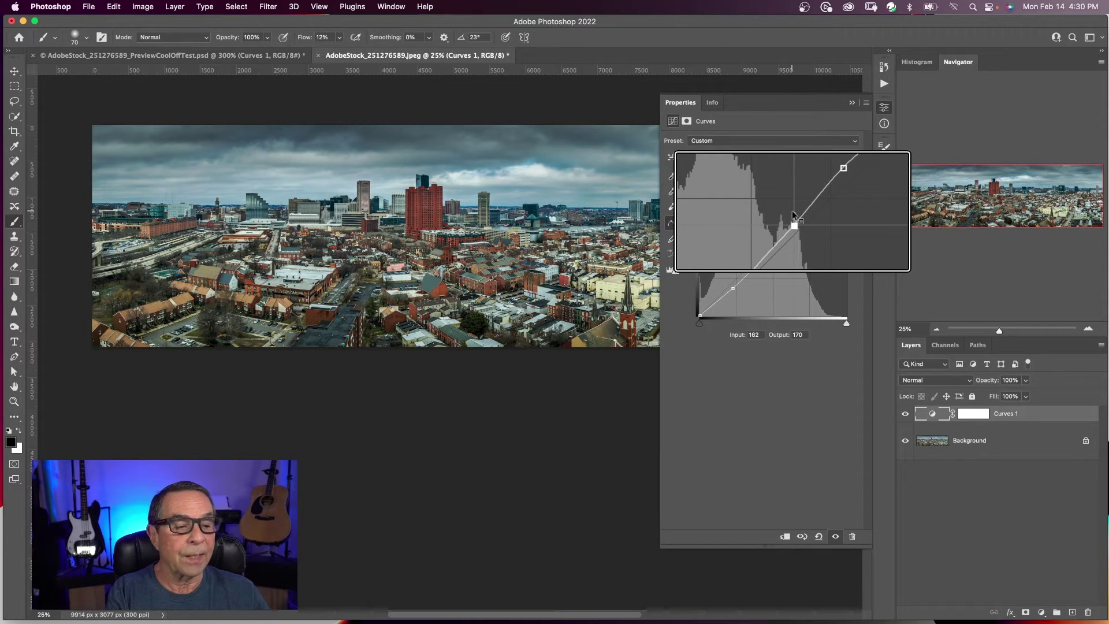
pyautogui.press('Down')
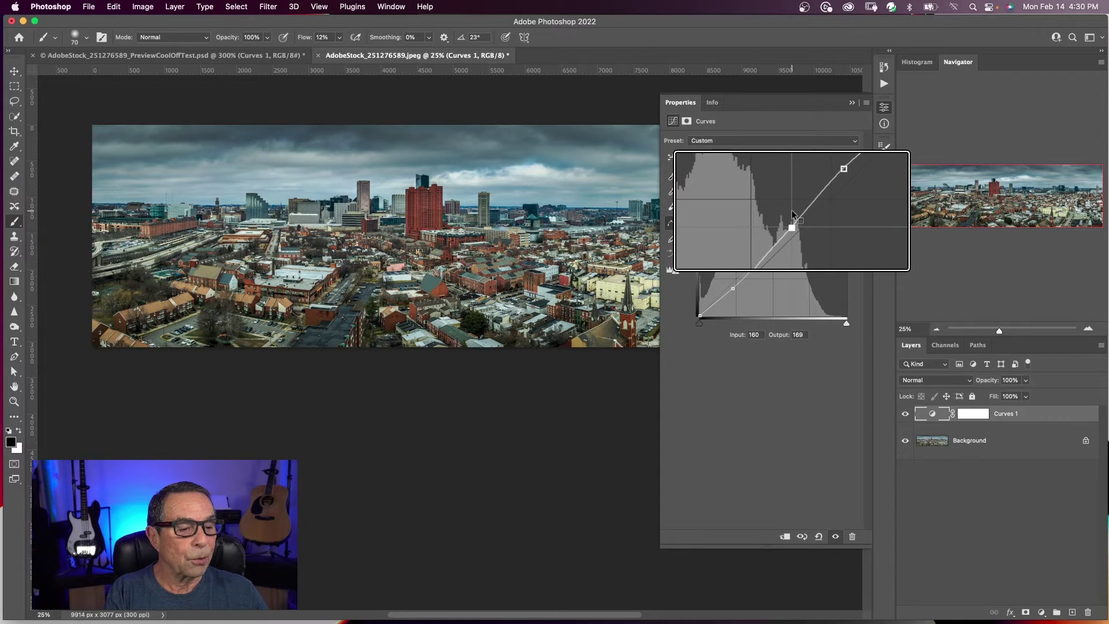
pyautogui.press('Left')
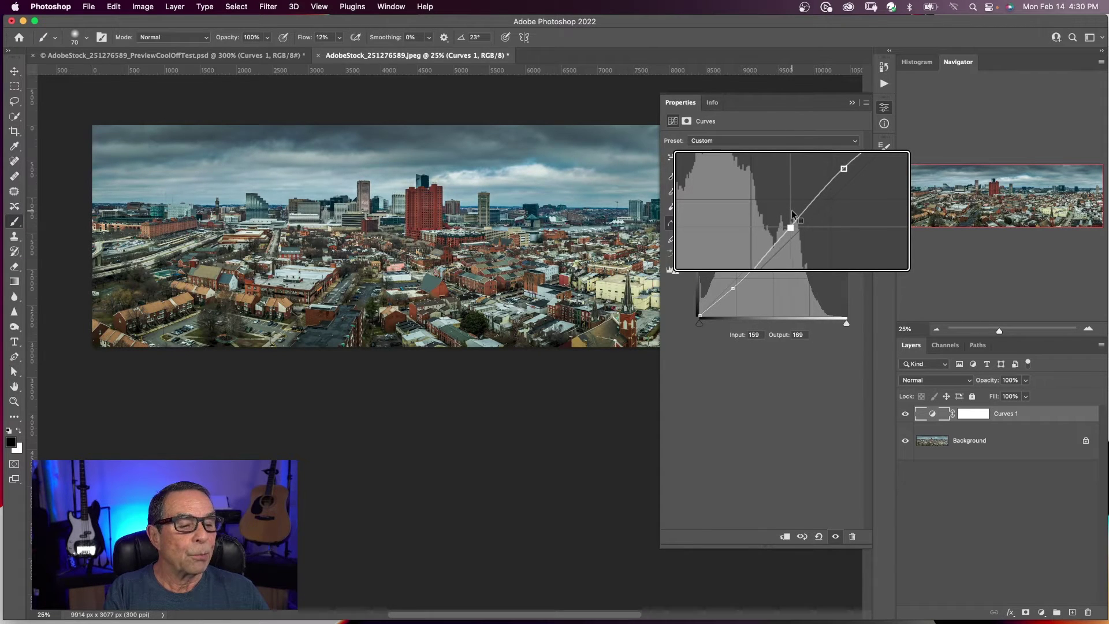
pyautogui.press('Left')
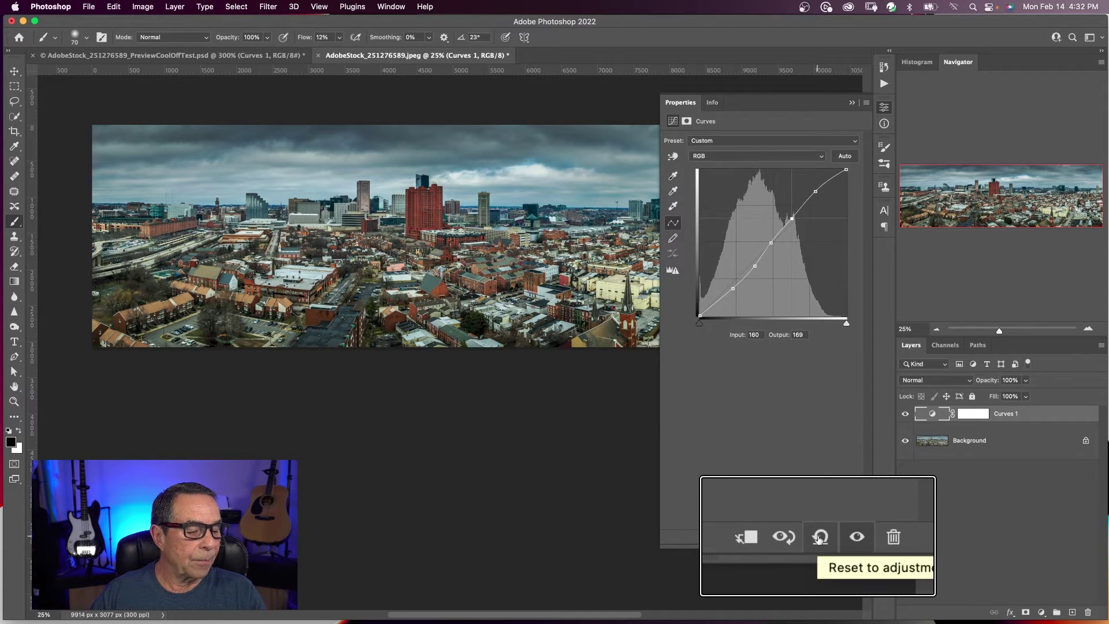
# Reset the city Curves adjustment to its default straight line.
pyautogui.click(818, 537)
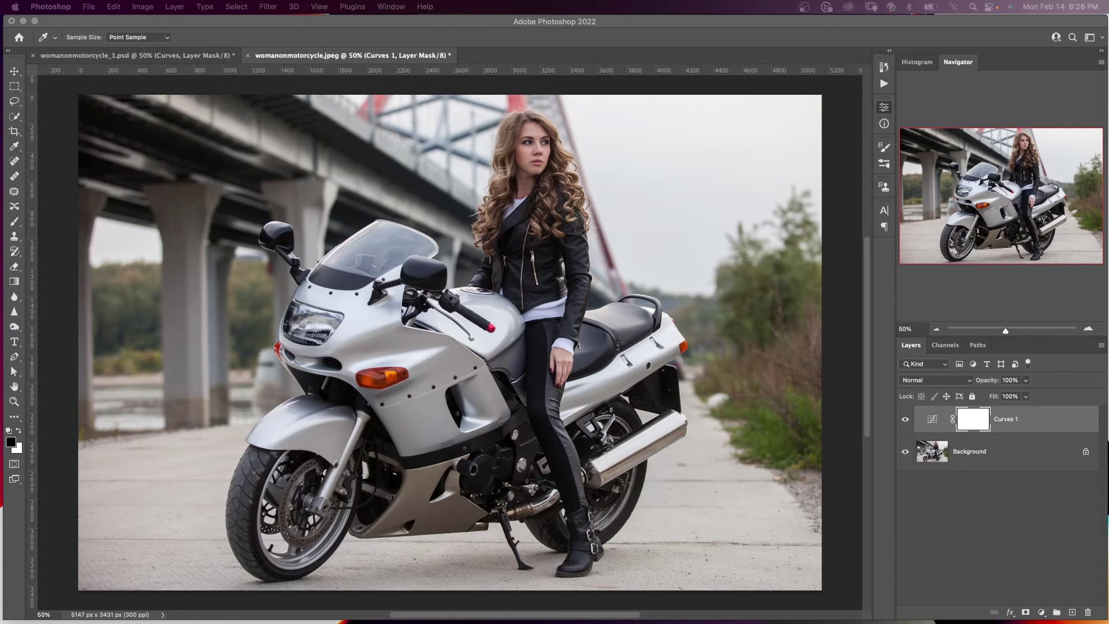
# Move the motorcycle Curves black point in and lower a red shadow point to Input 27, Output 22.
pyautogui.doubleClick(932, 419)
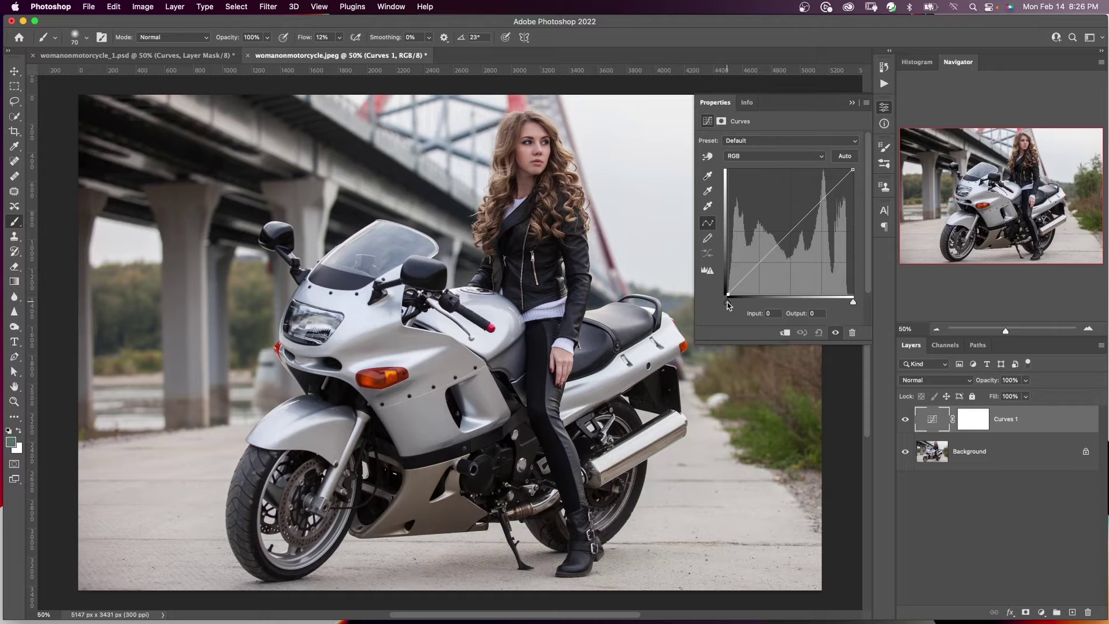
pyautogui.moveTo(728, 304); pyautogui.dragTo(736, 306)
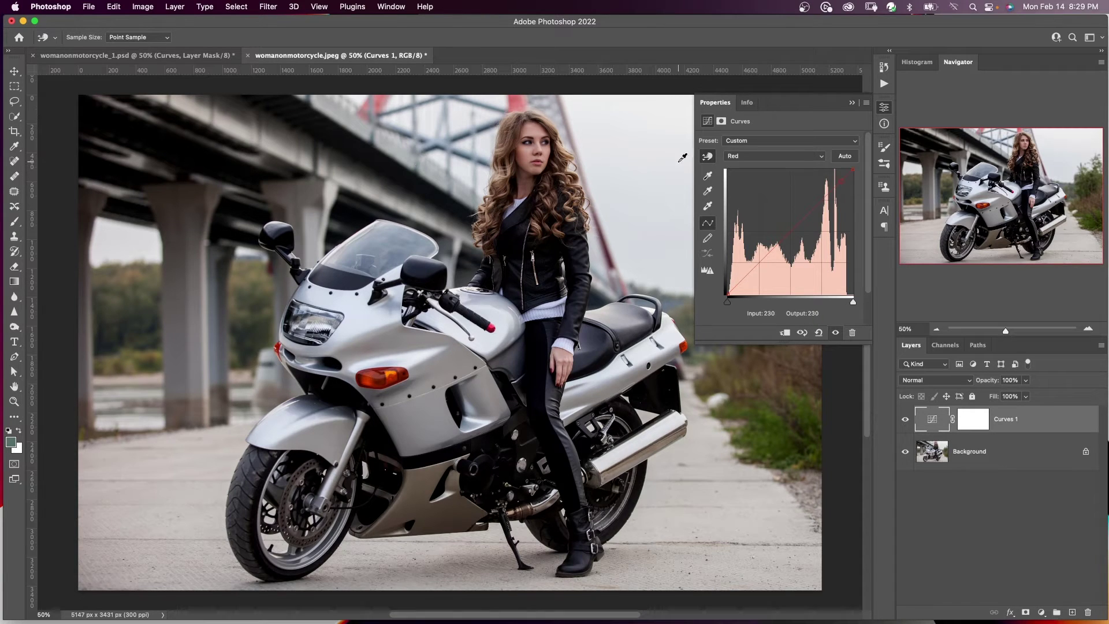
pyautogui.click(708, 157)
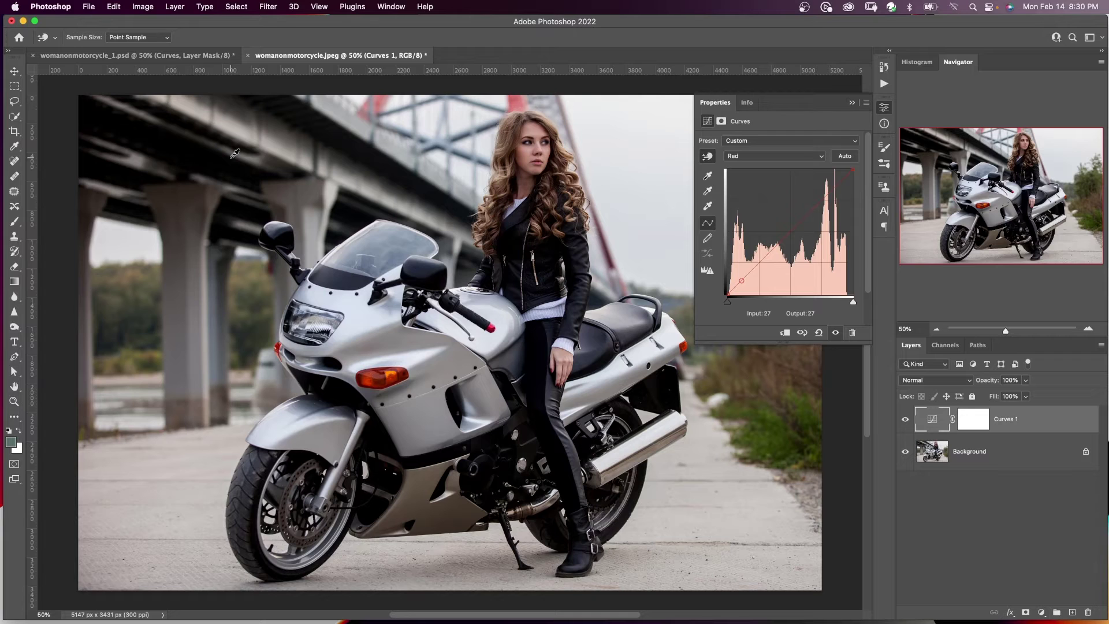
pyautogui.click(234, 155)
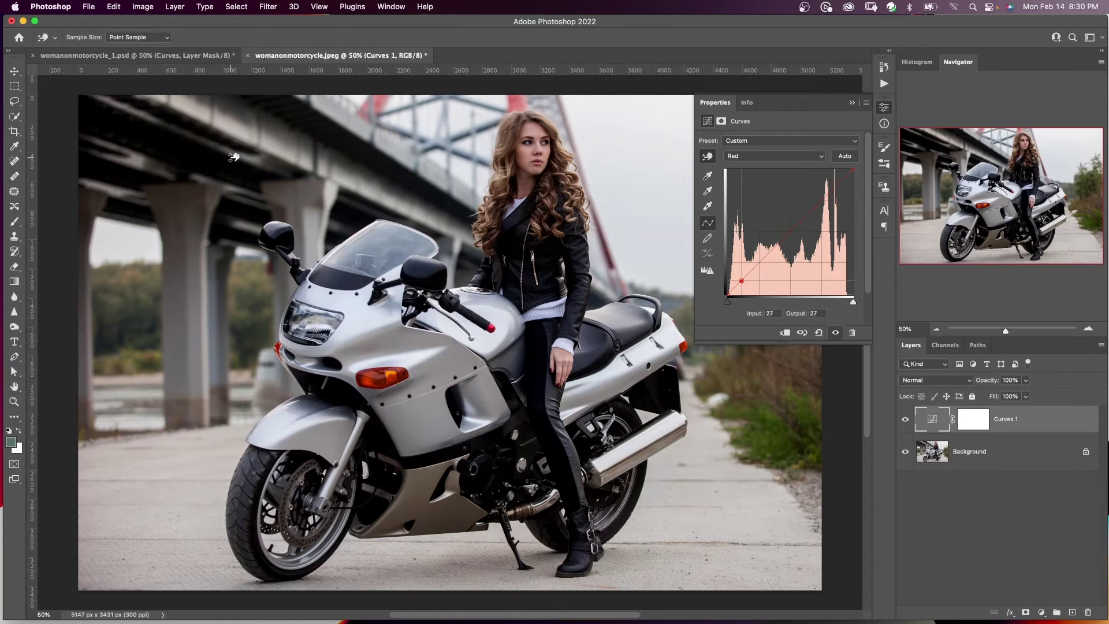
pyautogui.moveTo(234, 157); pyautogui.dragTo(234, 160)
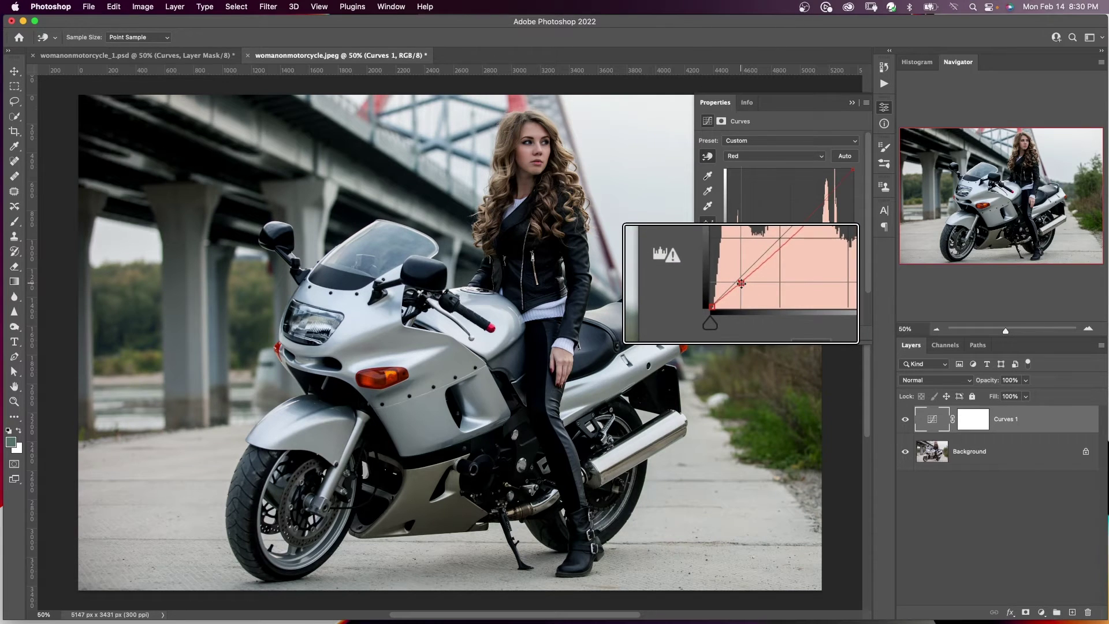
# Add a green-channel point at Input 11, Output 12 using the targeted adjustment tool.
pyautogui.click(762, 156)
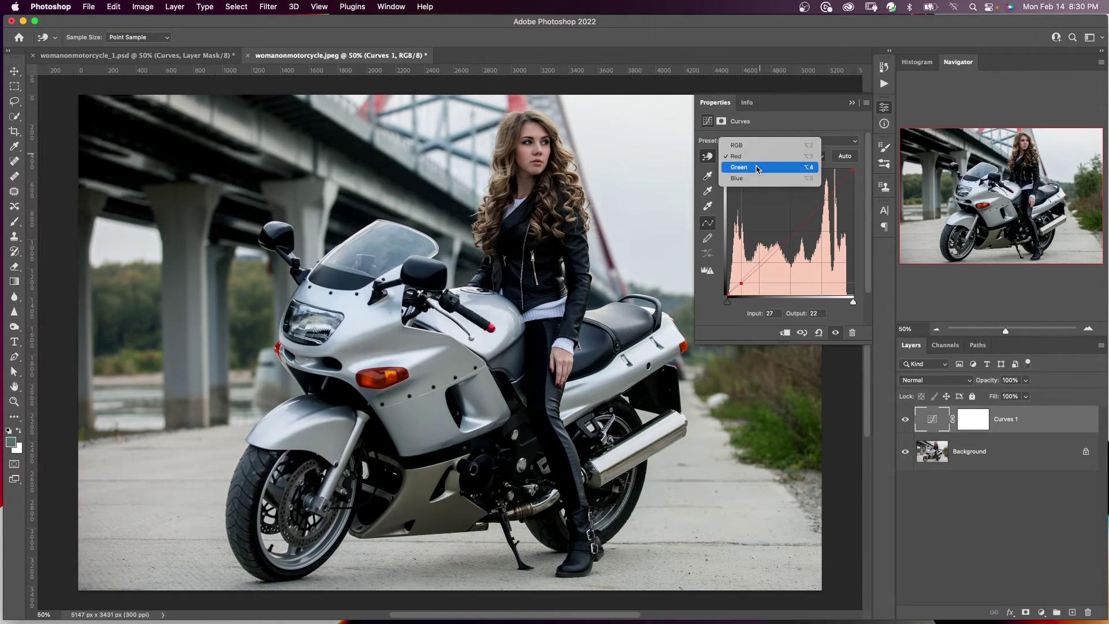
pyautogui.click(756, 168)
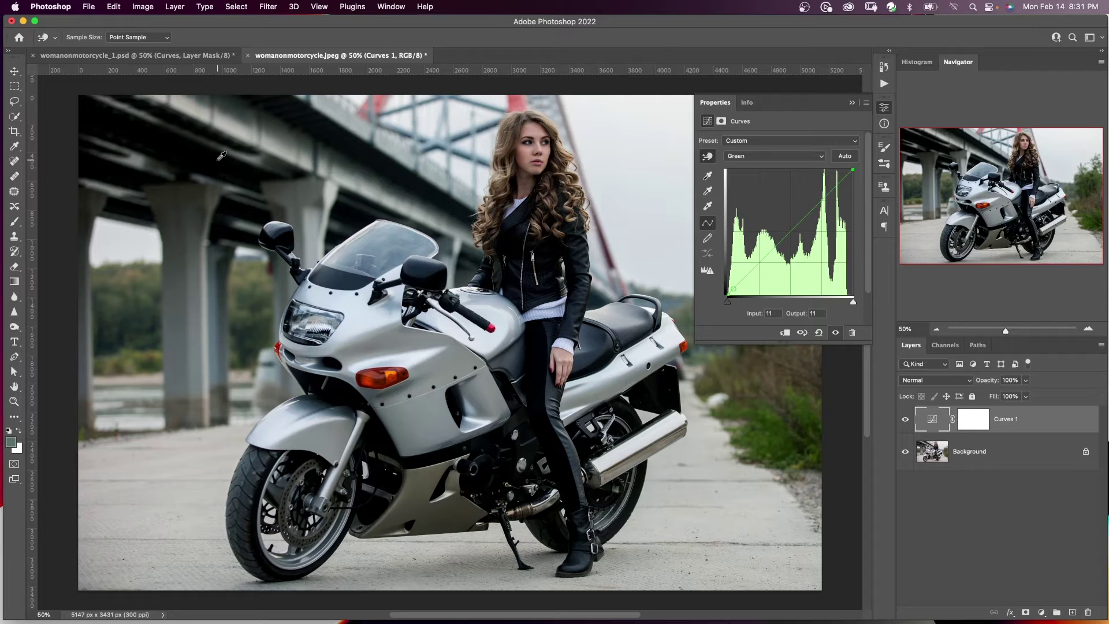
pyautogui.moveTo(221, 156); pyautogui.dragTo(220, 163)
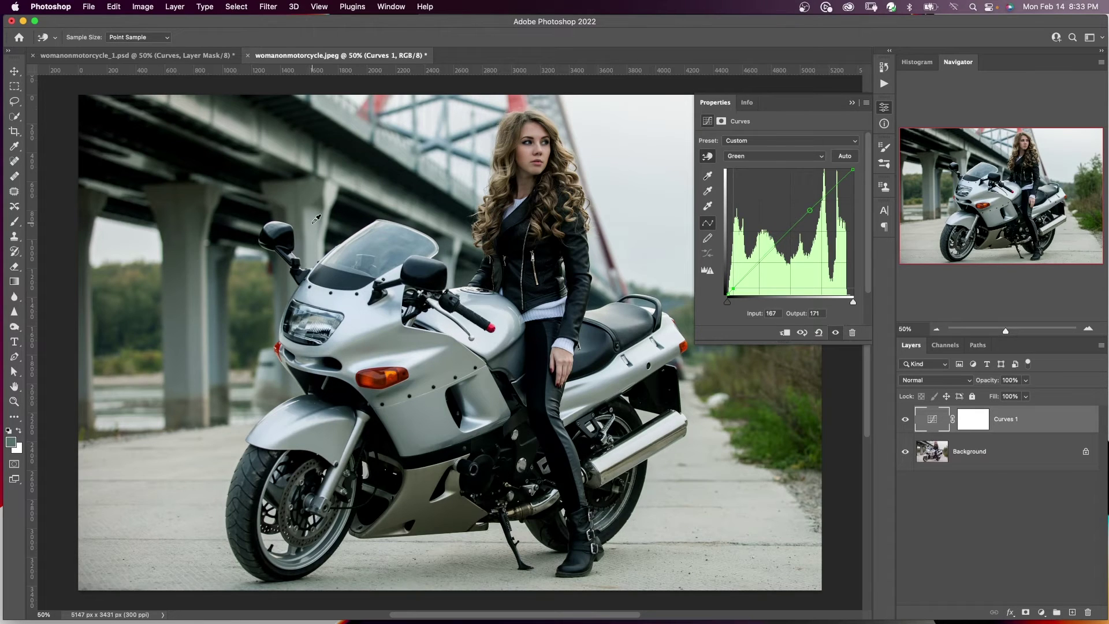
# Reduce red in the sampled motorcycle tones on the Red channel curve.
pyautogui.click(762, 161)
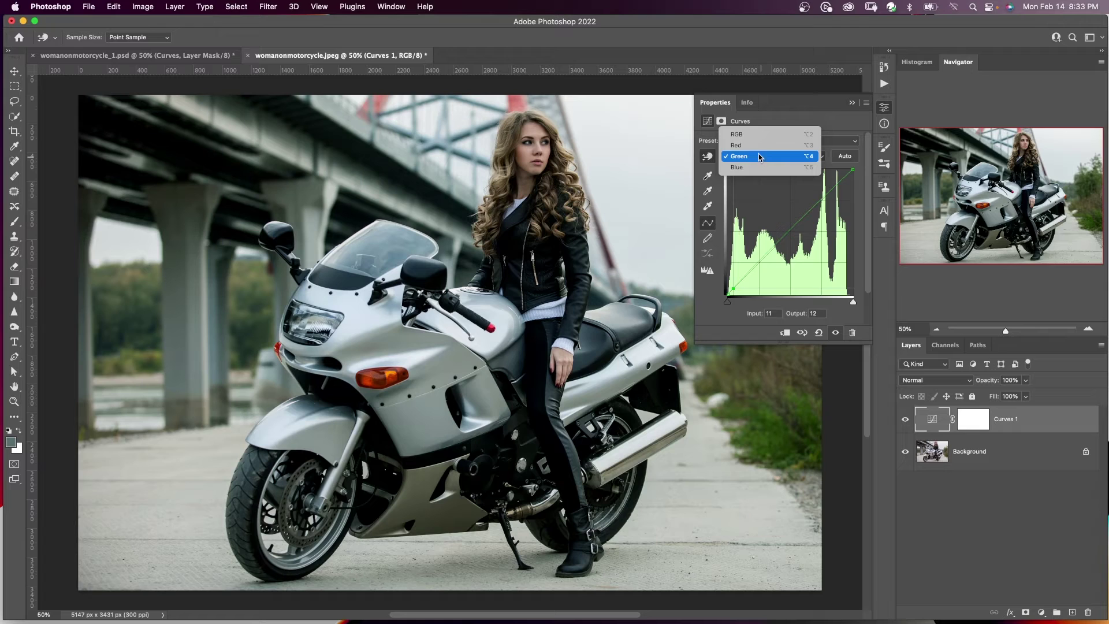
pyautogui.click(763, 143)
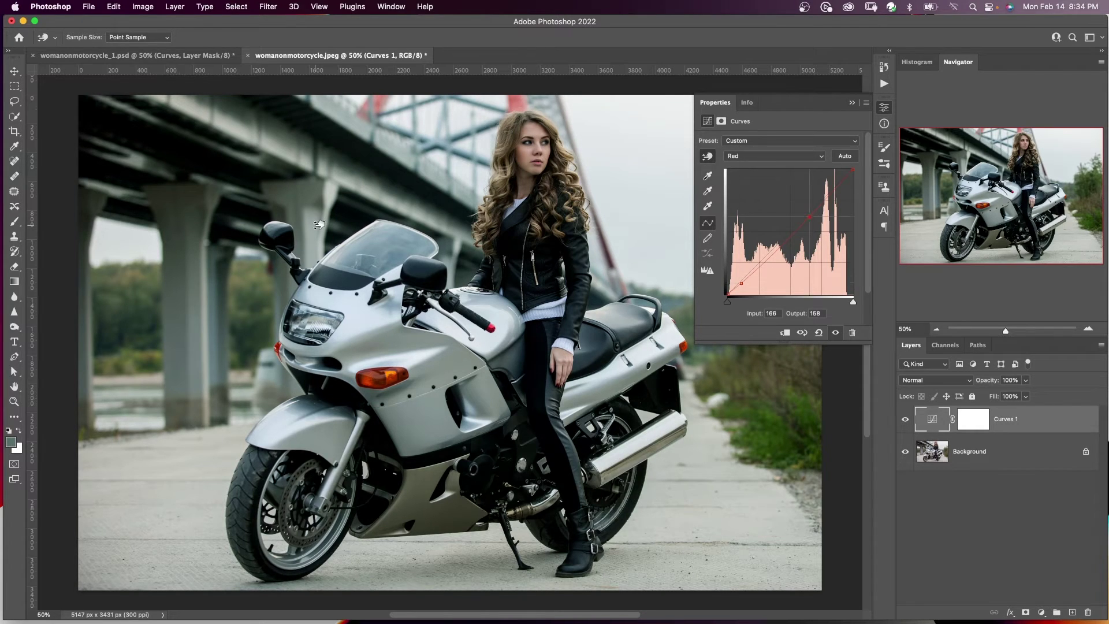
pyautogui.moveTo(319, 225); pyautogui.dragTo(318, 232)
# Raise a blue-channel point to Input 161, Output 179, then compare without the adjustment.
pyautogui.click(773, 157)
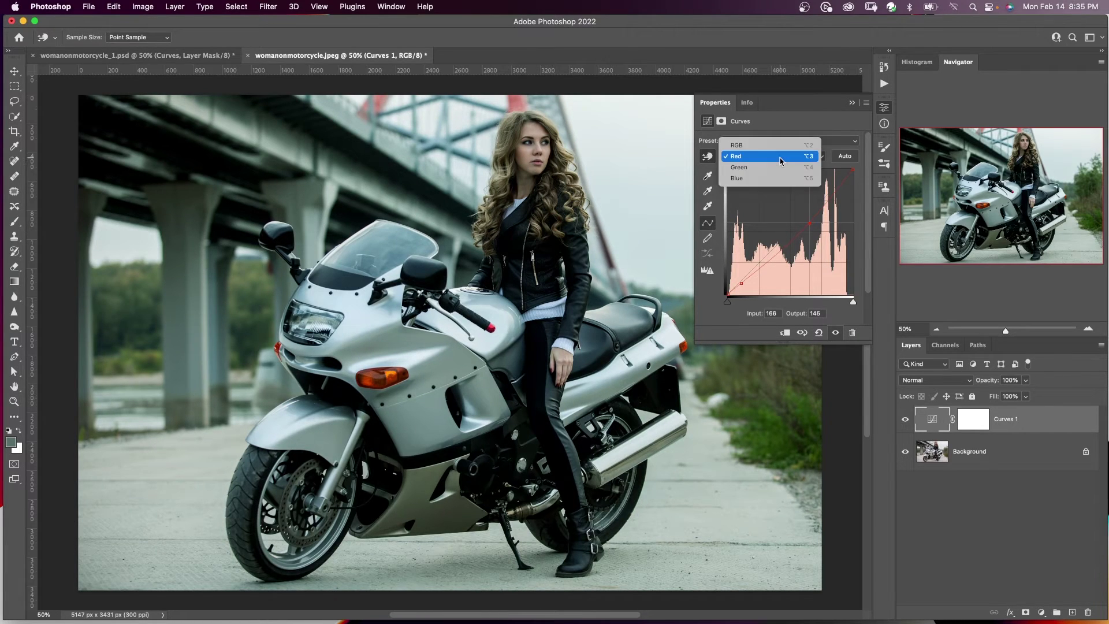
pyautogui.click(774, 185)
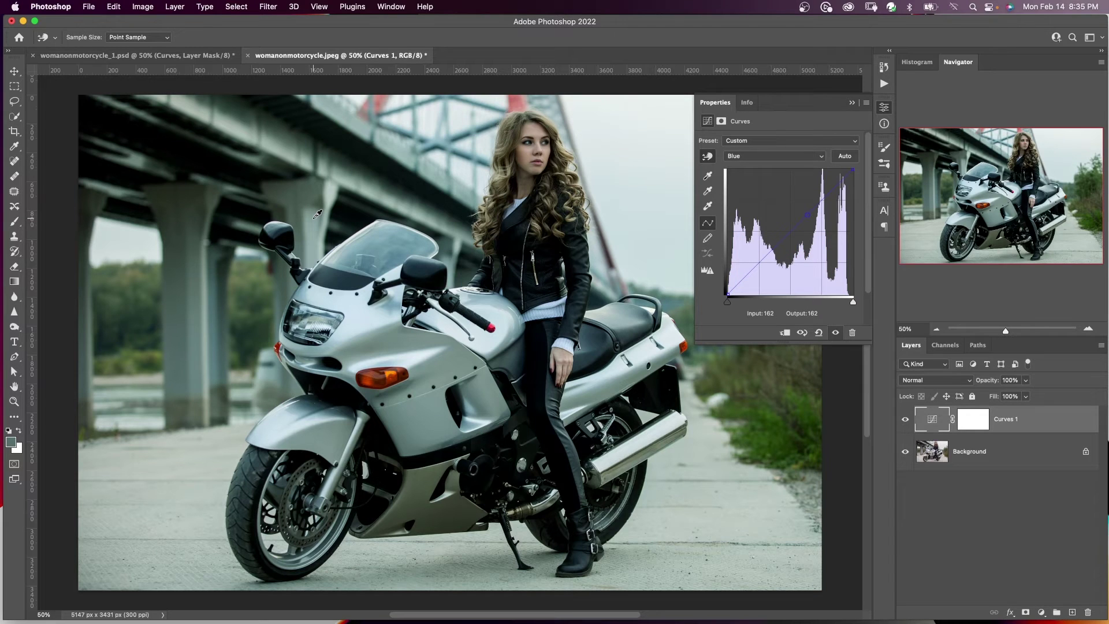
pyautogui.click(318, 215)
pyautogui.moveTo(319, 218); pyautogui.dragTo(322, 204)
pyautogui.click(836, 332)
# On the Red channel, add a highlight curve point with the on-image tool.
pyautogui.click(776, 155)
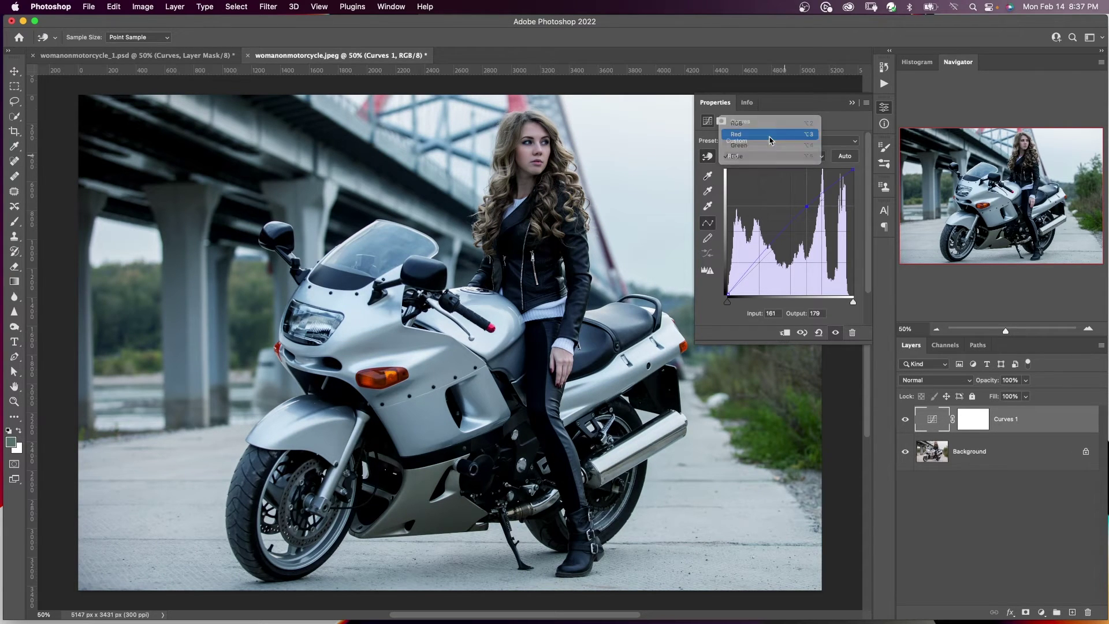
pyautogui.click(770, 137)
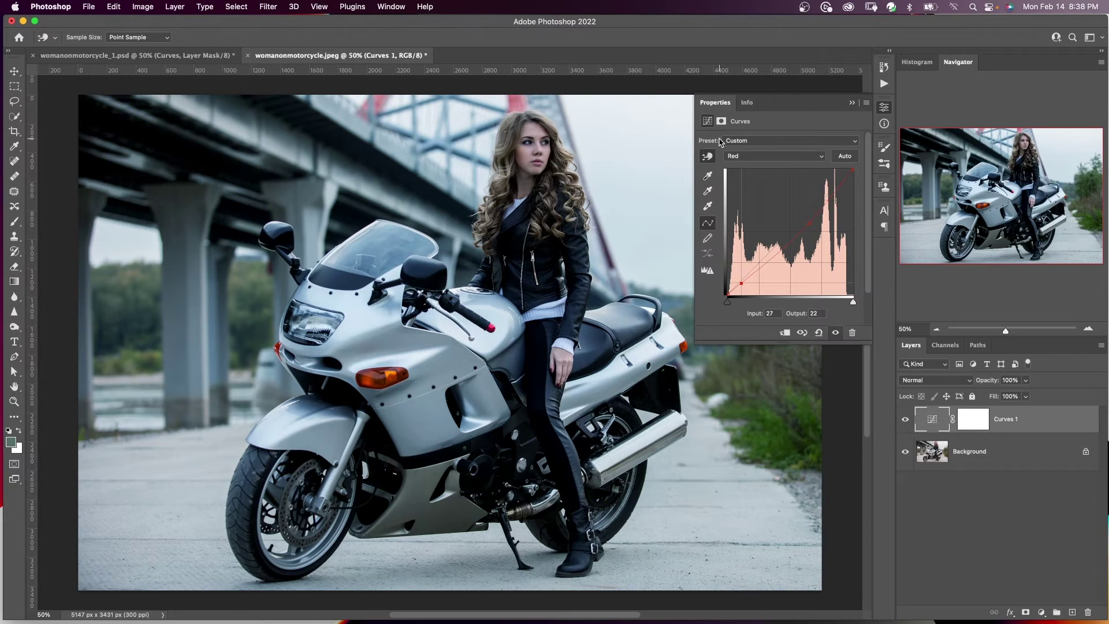
pyautogui.click(709, 155)
pyautogui.click(551, 145)
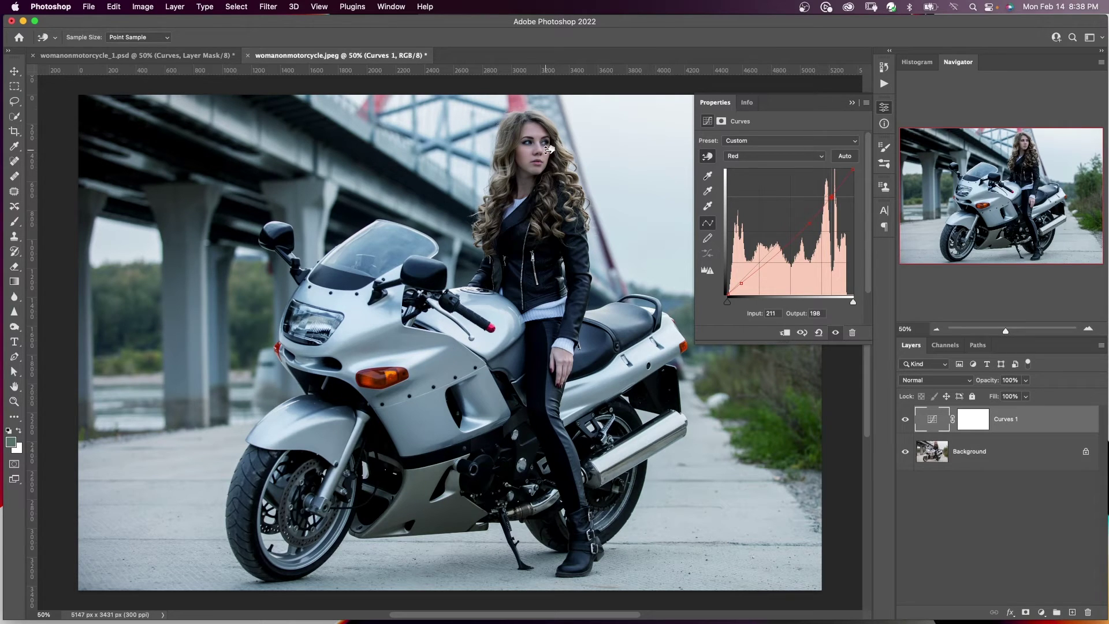
# Pull the Green curve's highlight point slightly lower.
pyautogui.click(767, 157)
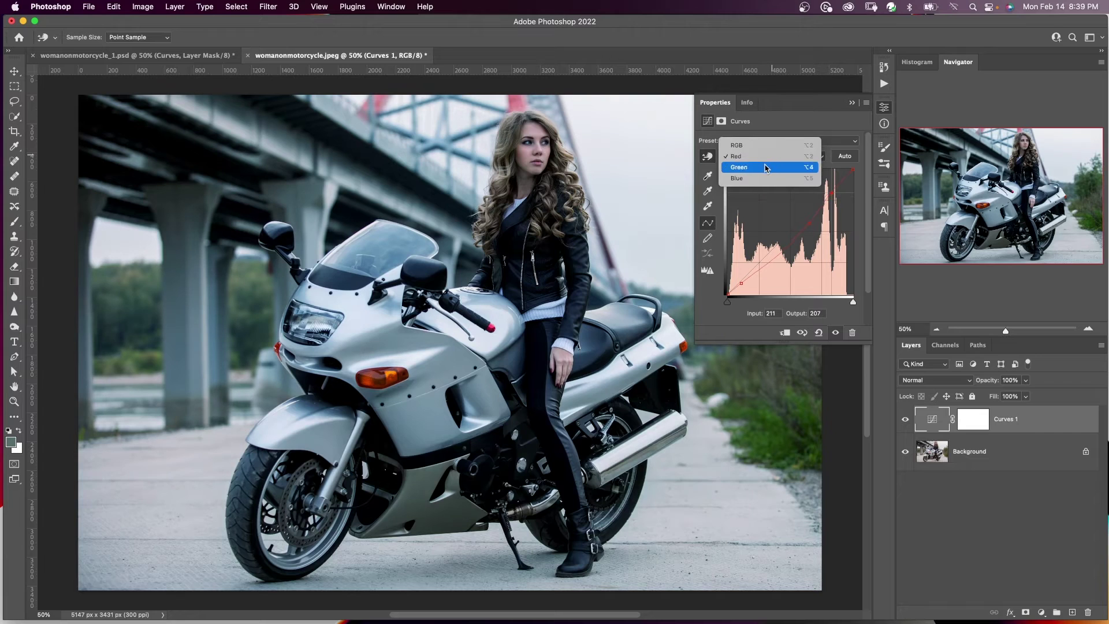
pyautogui.click(765, 168)
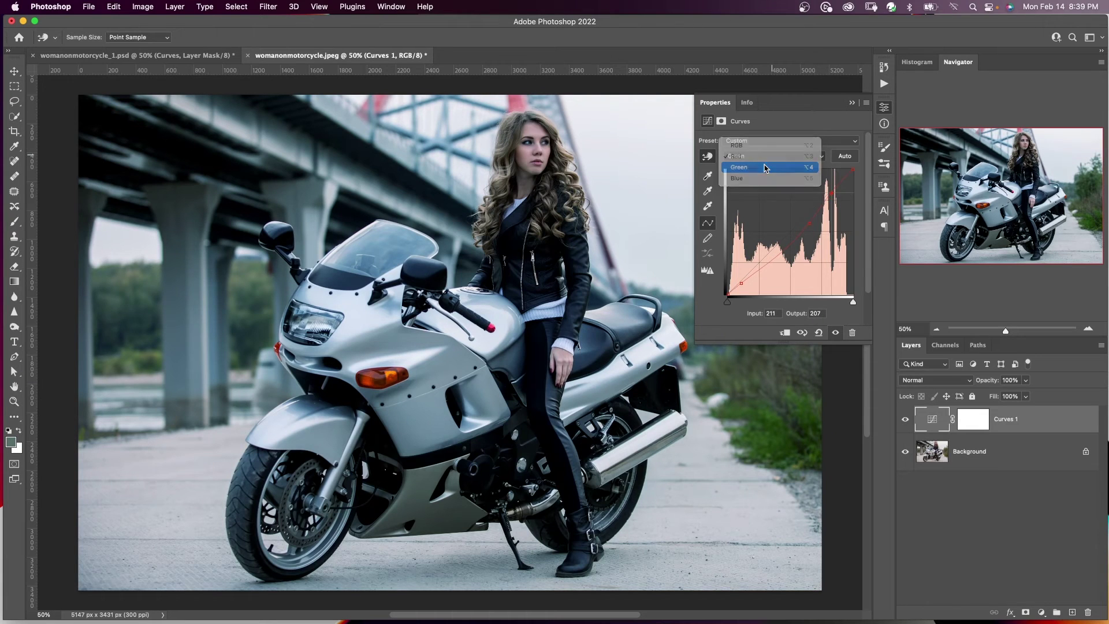
pyautogui.click(550, 145)
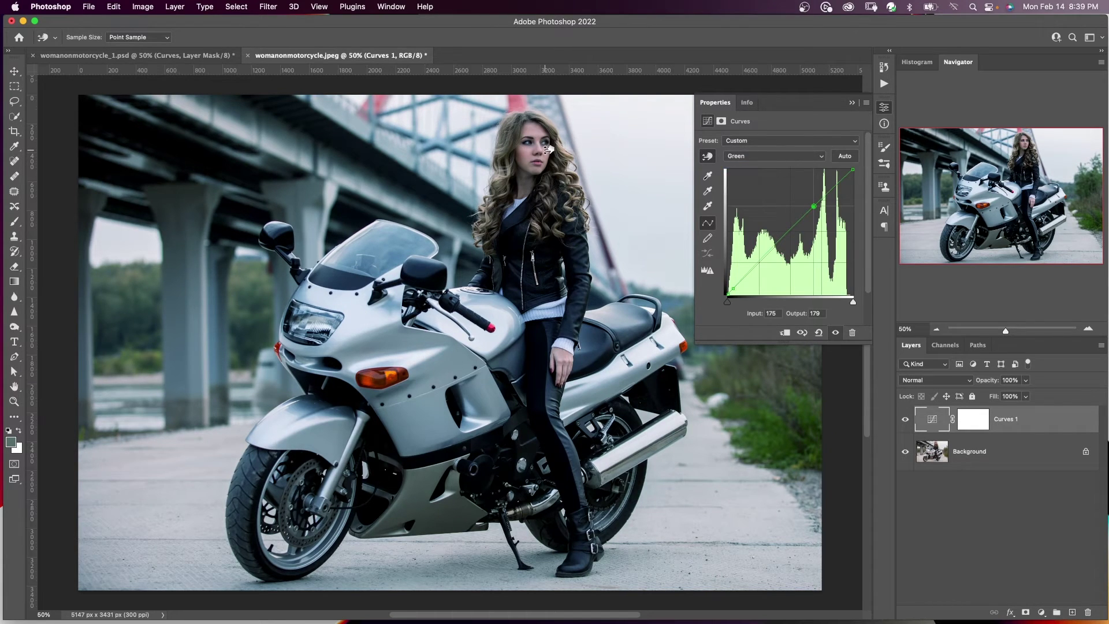
pyautogui.moveTo(549, 148); pyautogui.dragTo(549, 153)
# Select the Blue channel and toggle Curves 1 off and on to compare.
pyautogui.click(791, 159)
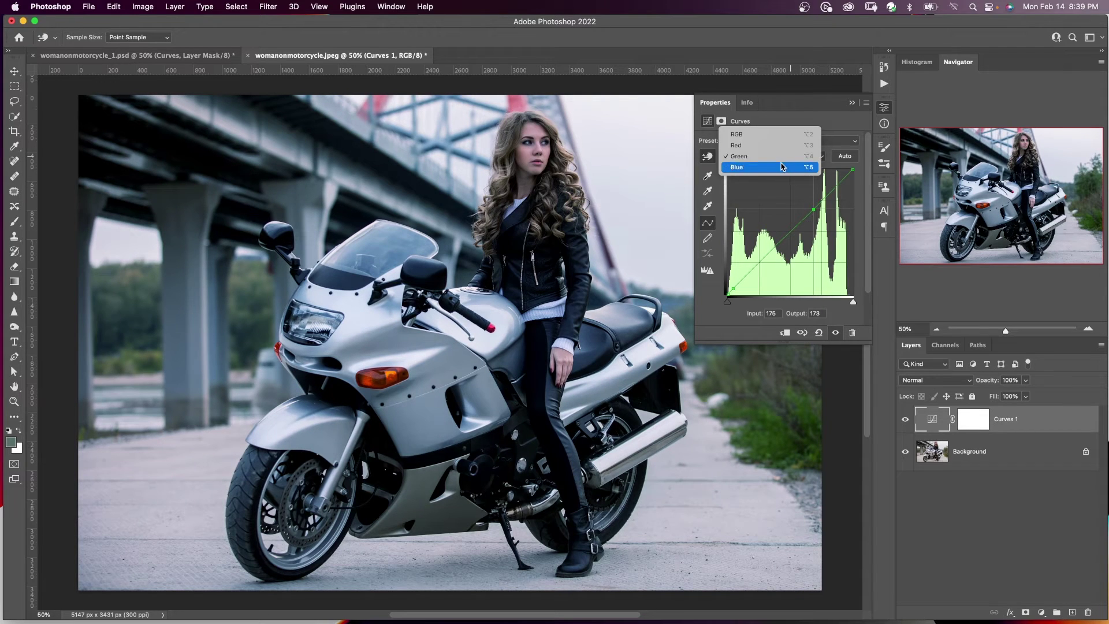
pyautogui.click(783, 167)
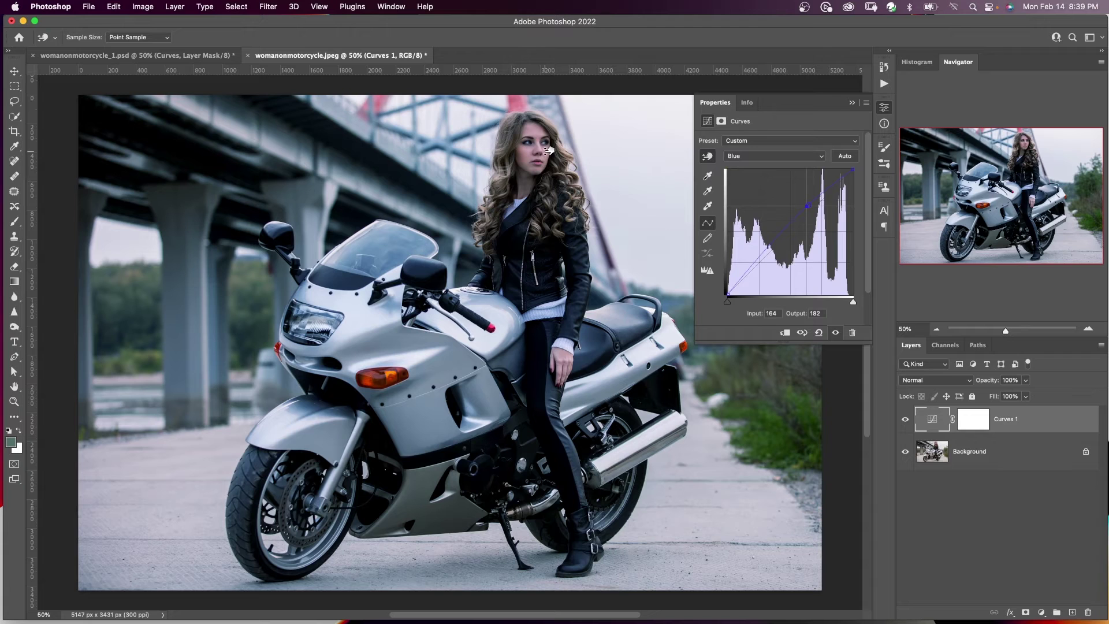
pyautogui.click(835, 332)
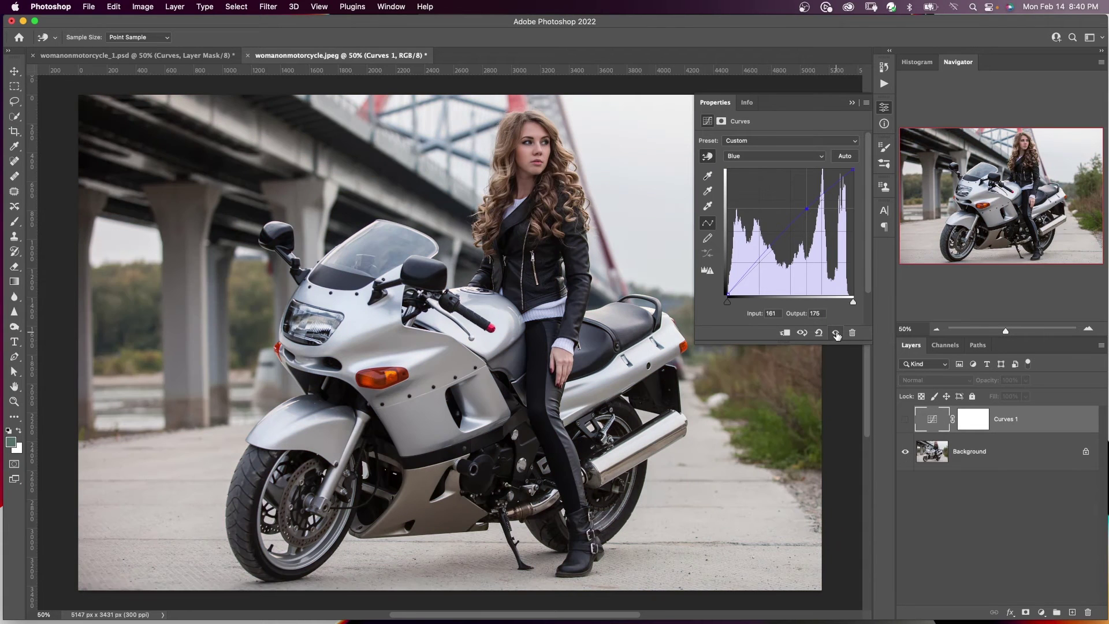
pyautogui.click(836, 334)
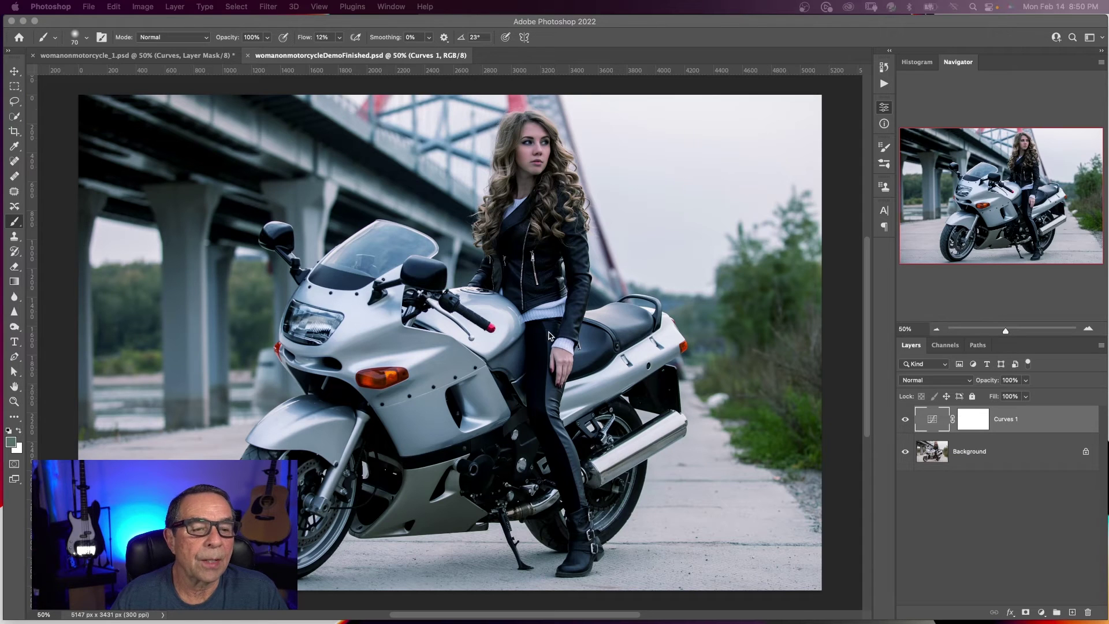
# Open the Curves 1 adjustment settings and the File menu's export options.
pyautogui.click(1045, 424)
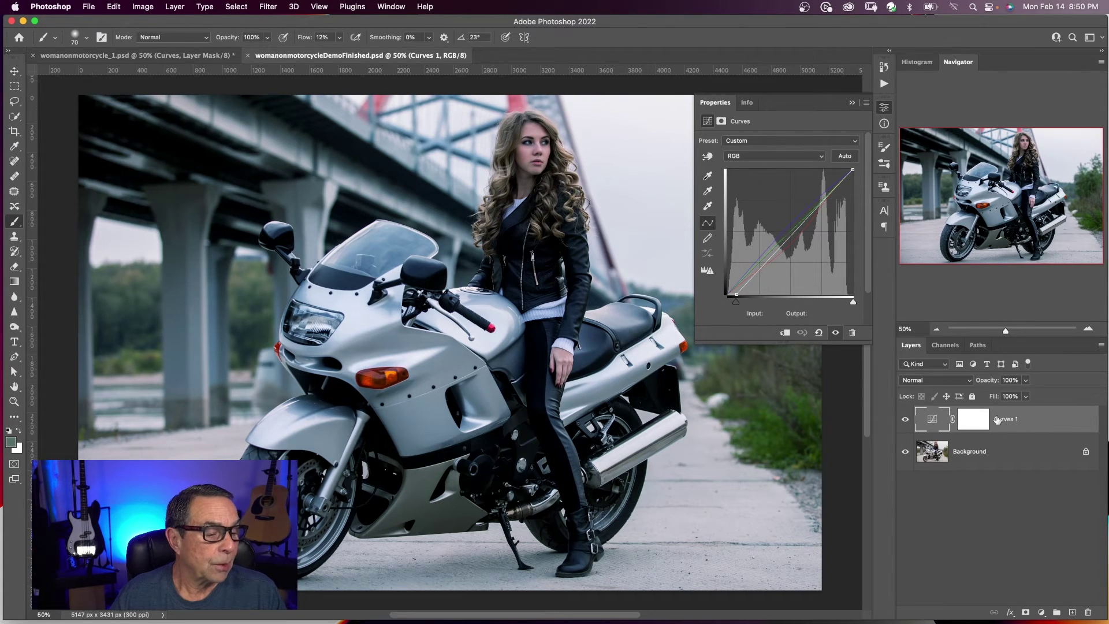
pyautogui.click(90, 8)
pyautogui.moveTo(100, 170)
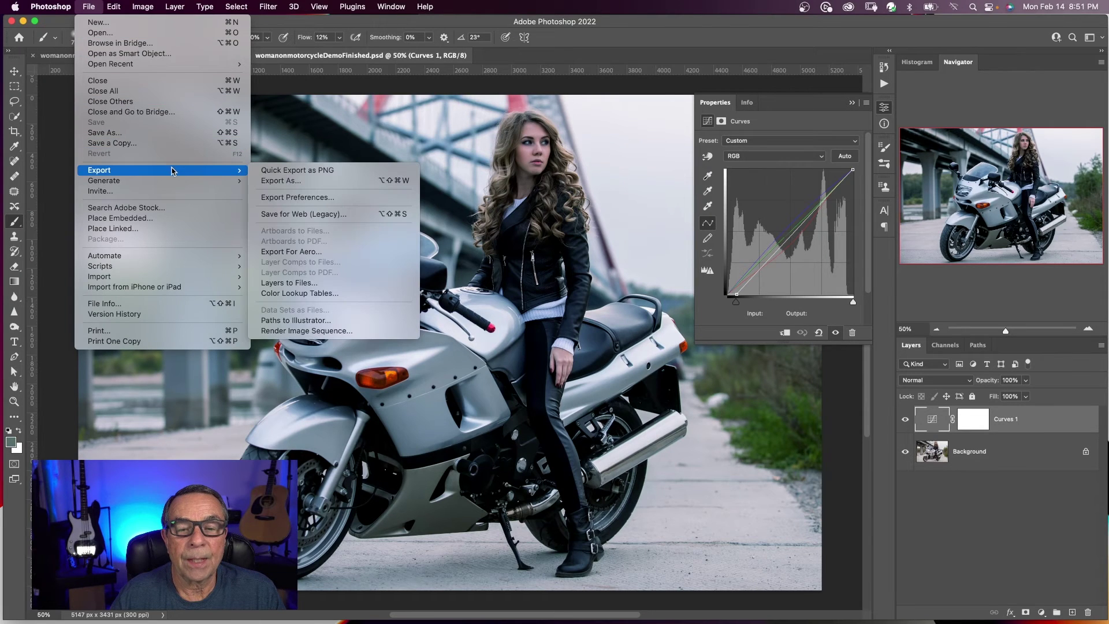
# Export the grade as 'Teal and Orange' lookup table TealAndOrangeBike in 3DL and CUBE.
pyautogui.click(284, 294)
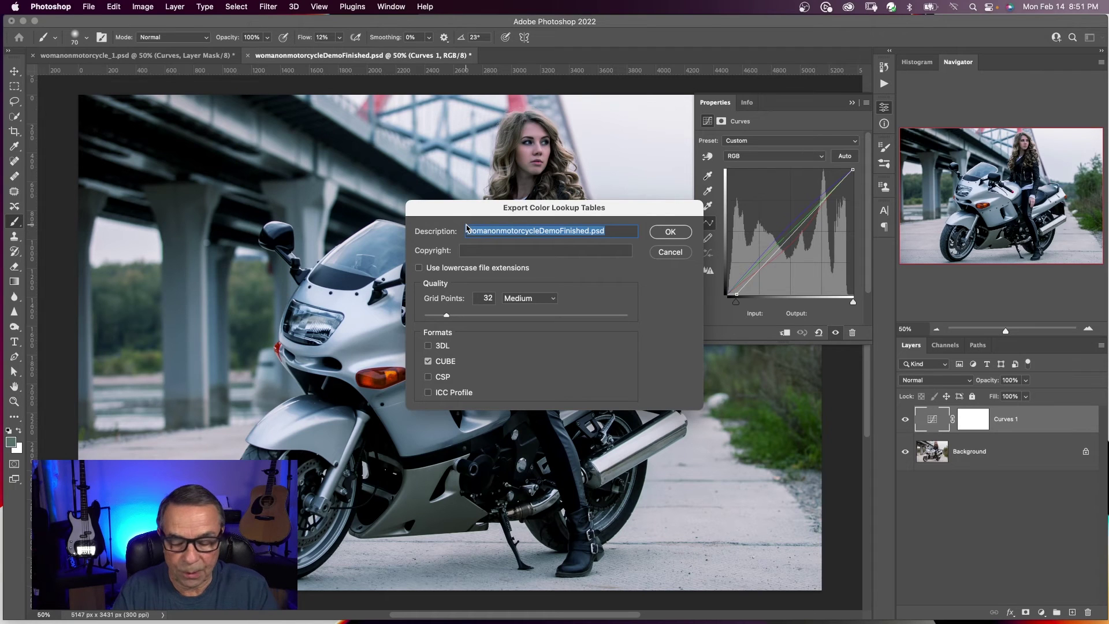
pyautogui.write('Teal and O')
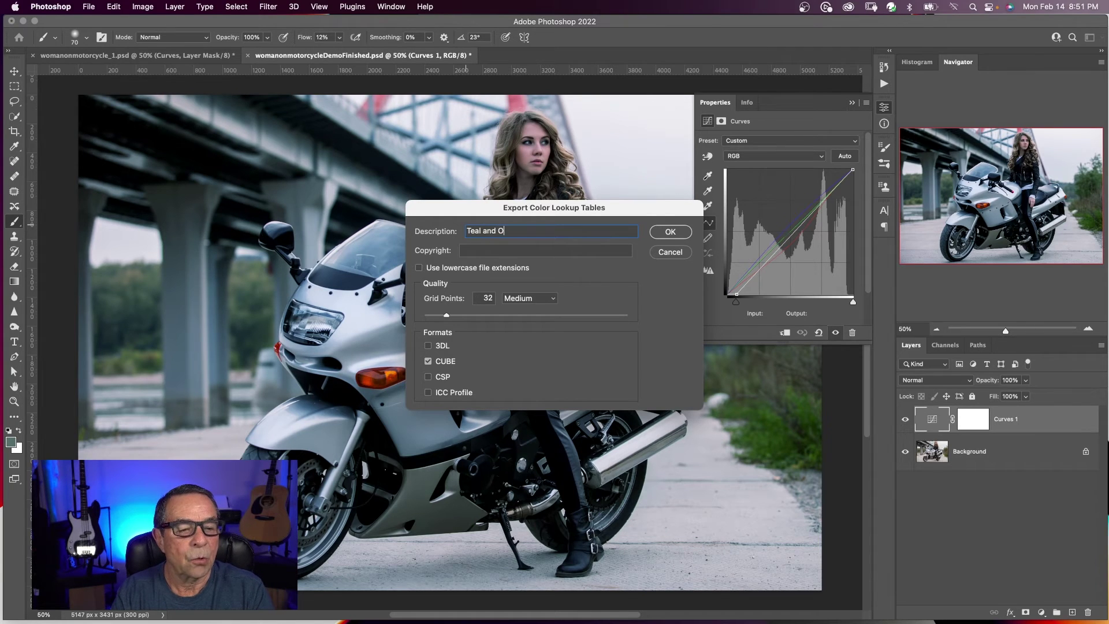
pyautogui.write('range')
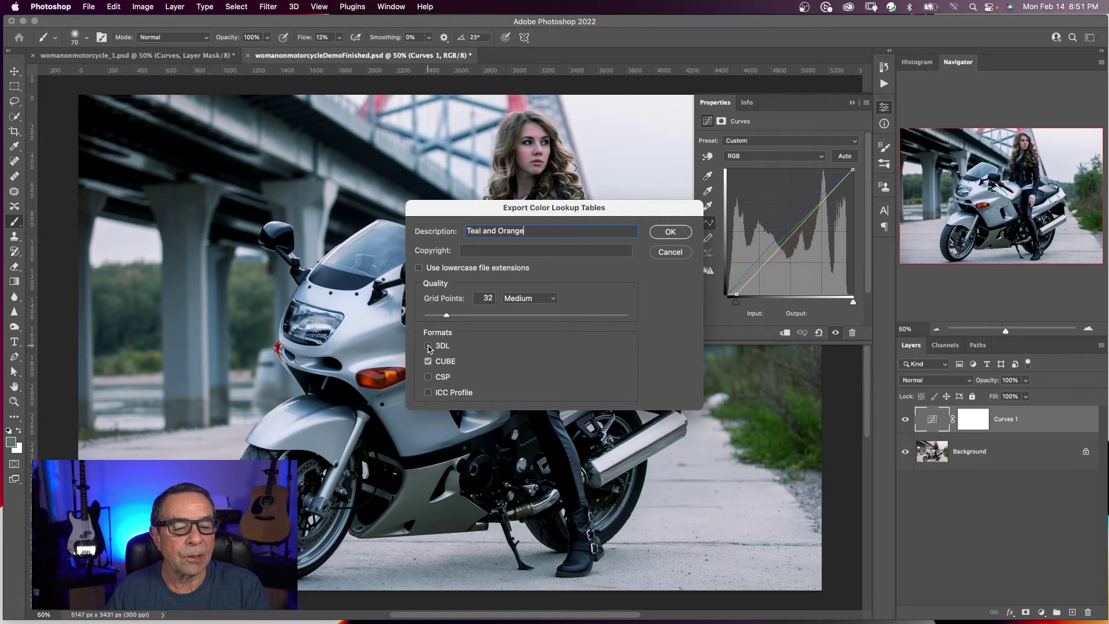
pyautogui.click(428, 346)
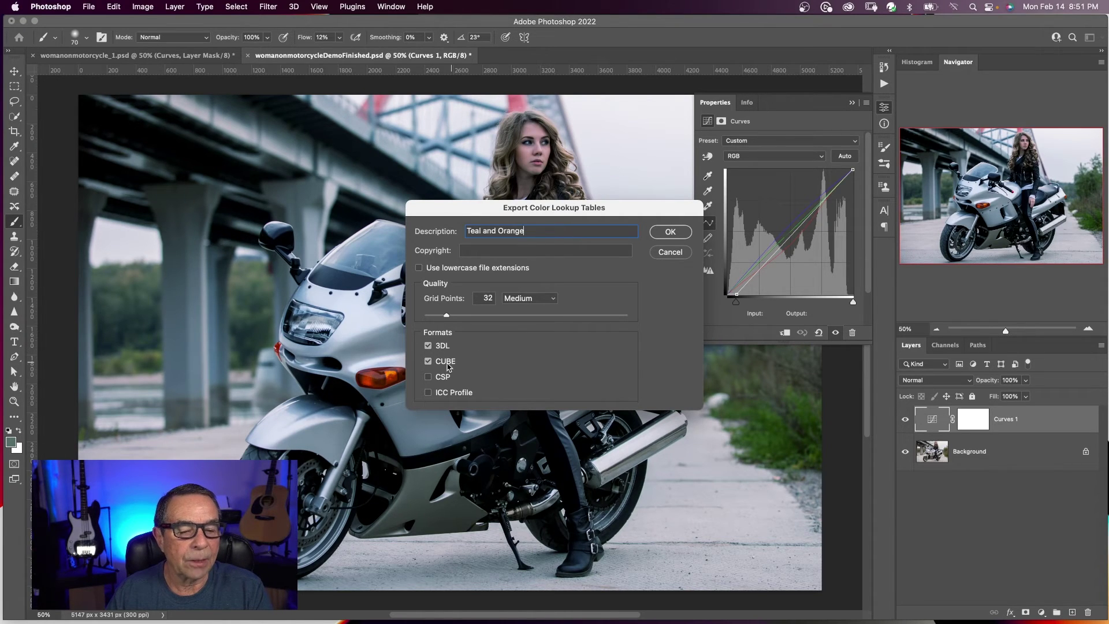
pyautogui.click(667, 233)
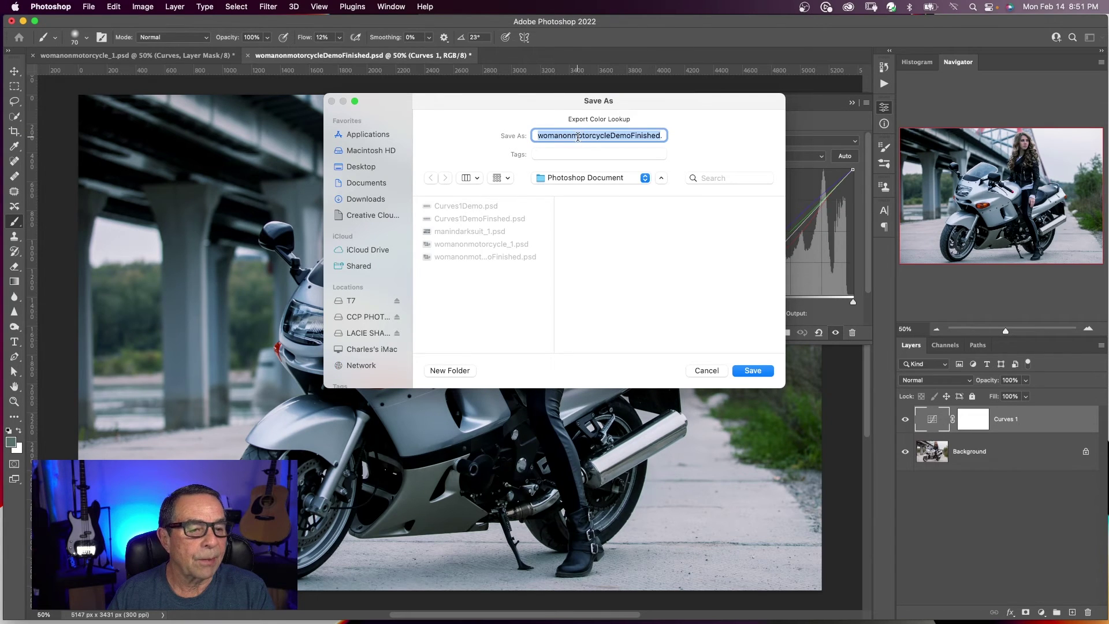
pyautogui.write('TealAndOrangeBikeSh.lut')
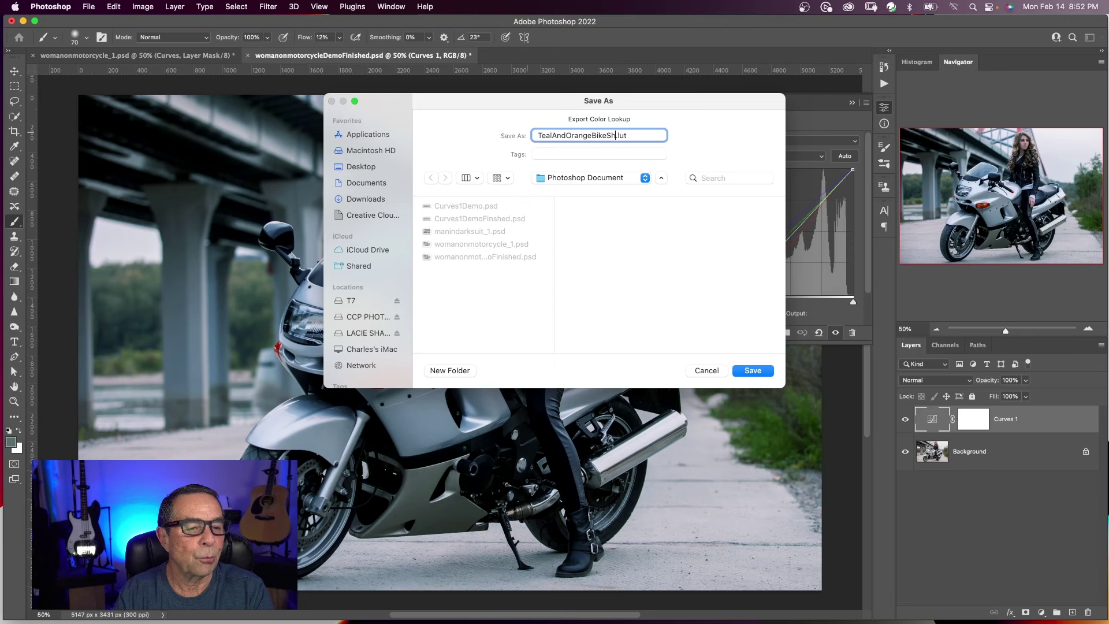
pyautogui.press('Return')
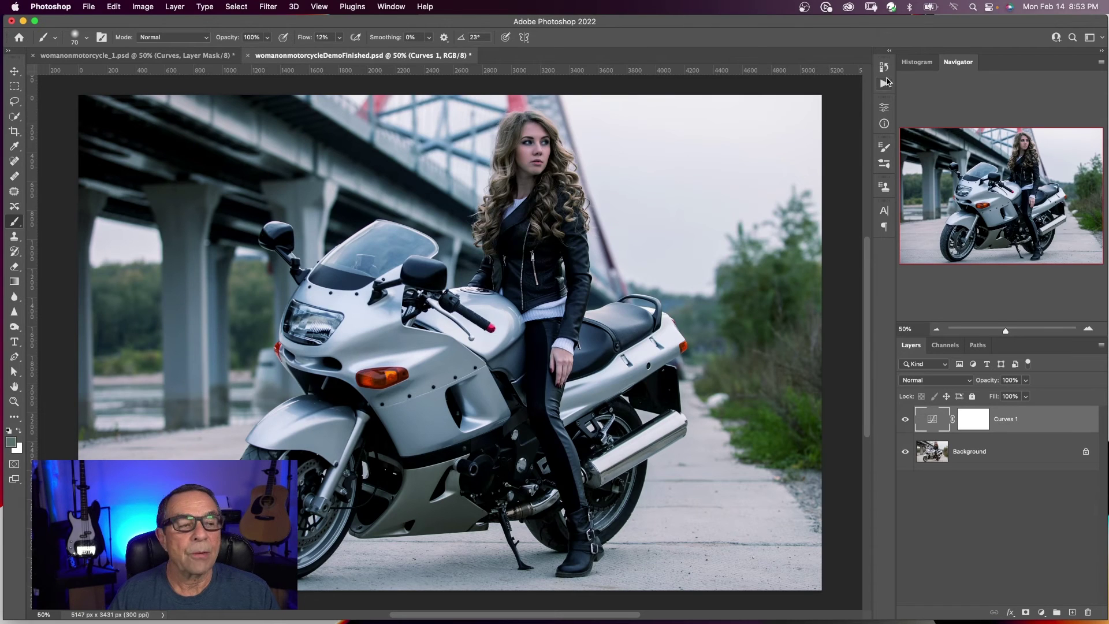
# Revert the motorcycle photo to its original opened state using History.
pyautogui.click(884, 66)
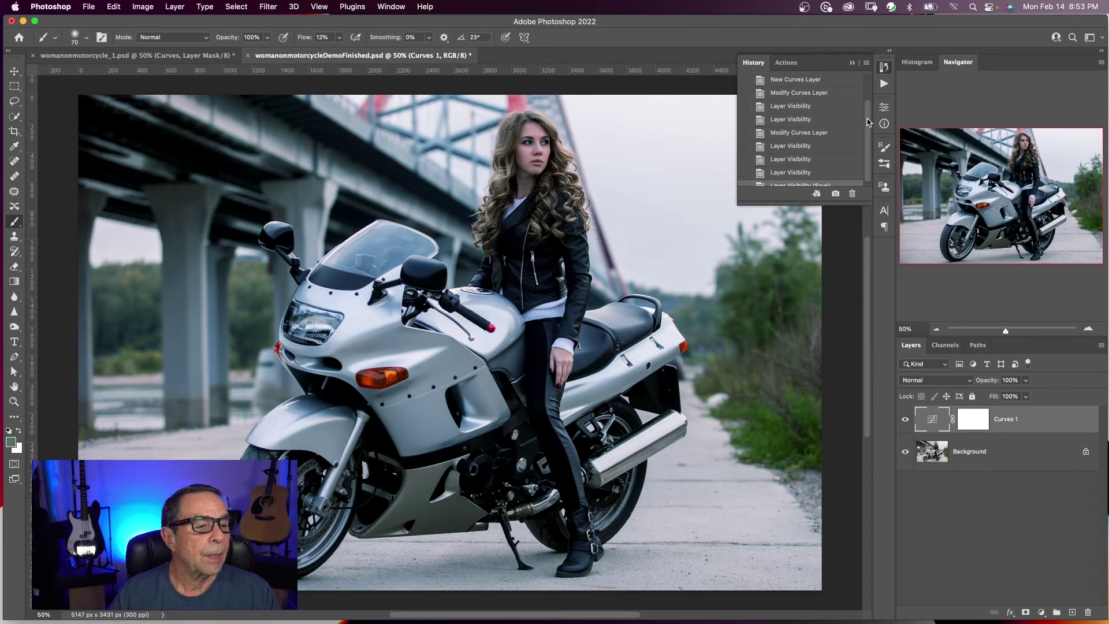
pyautogui.moveTo(868, 121); pyautogui.dragTo(869, 87)
pyautogui.click(828, 82)
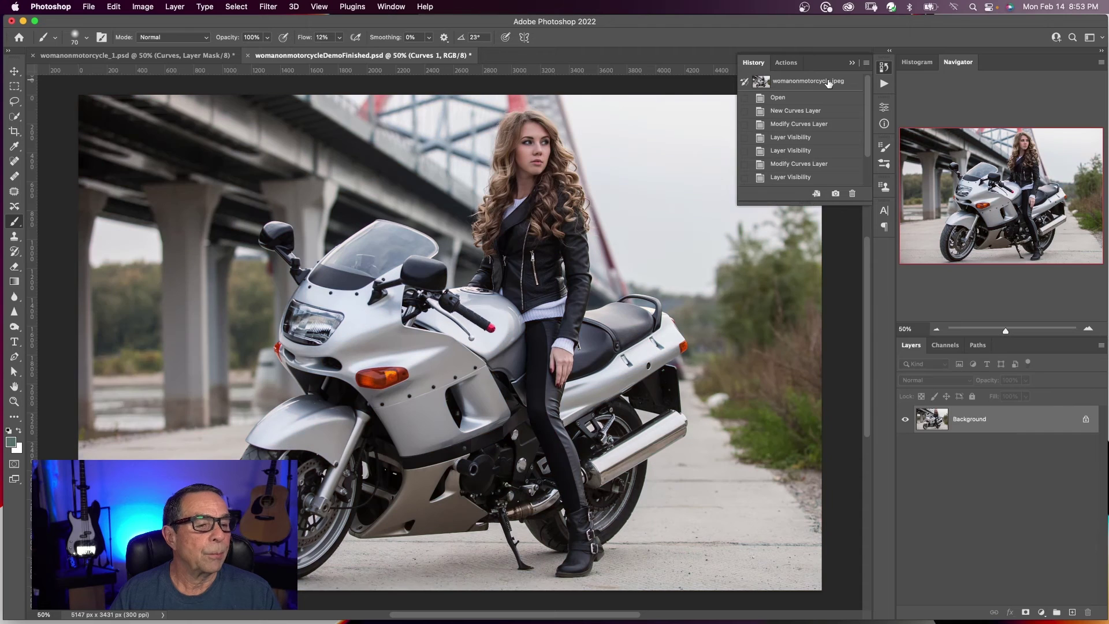
pyautogui.click(884, 67)
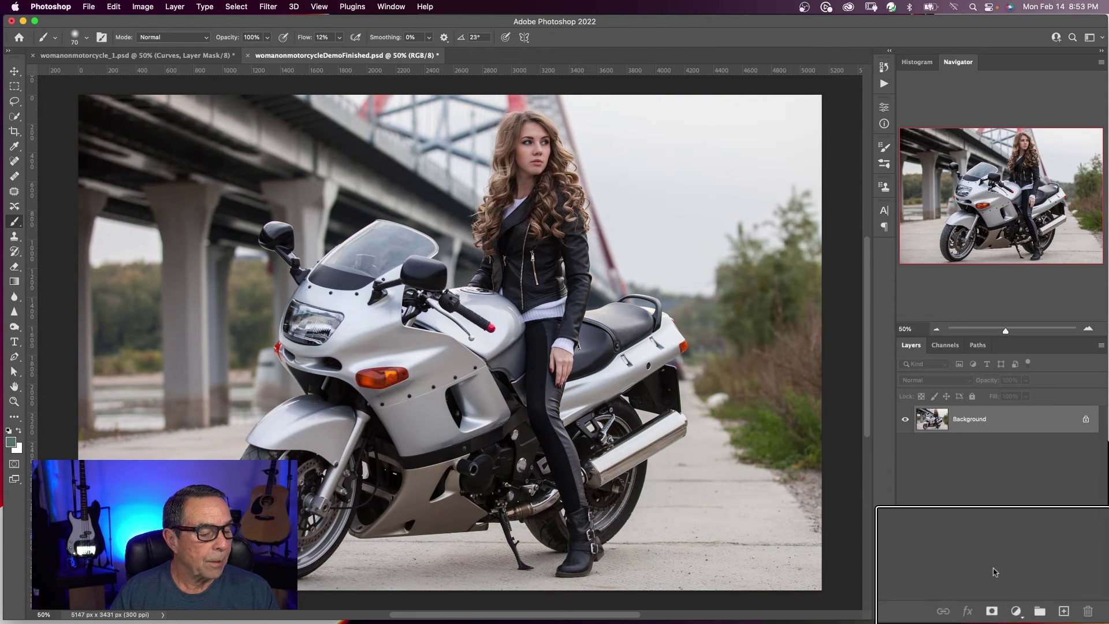
# Add a Color Lookup layer loading TealAndOrangeBikeShoot.CUBE from Downloads.
pyautogui.click(994, 598)
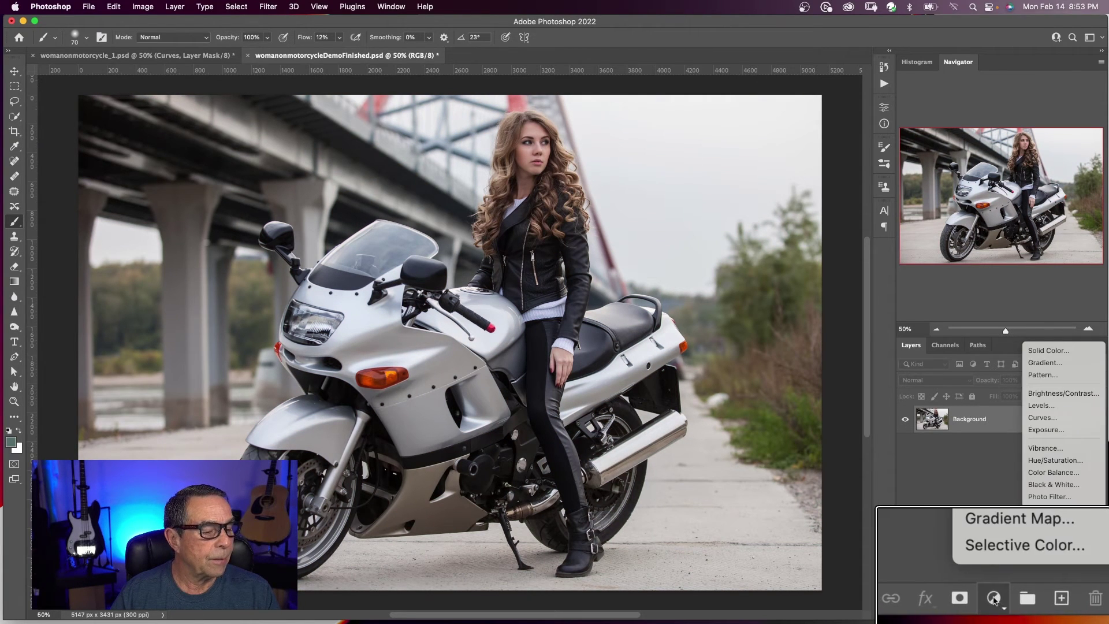
pyautogui.click(1054, 525)
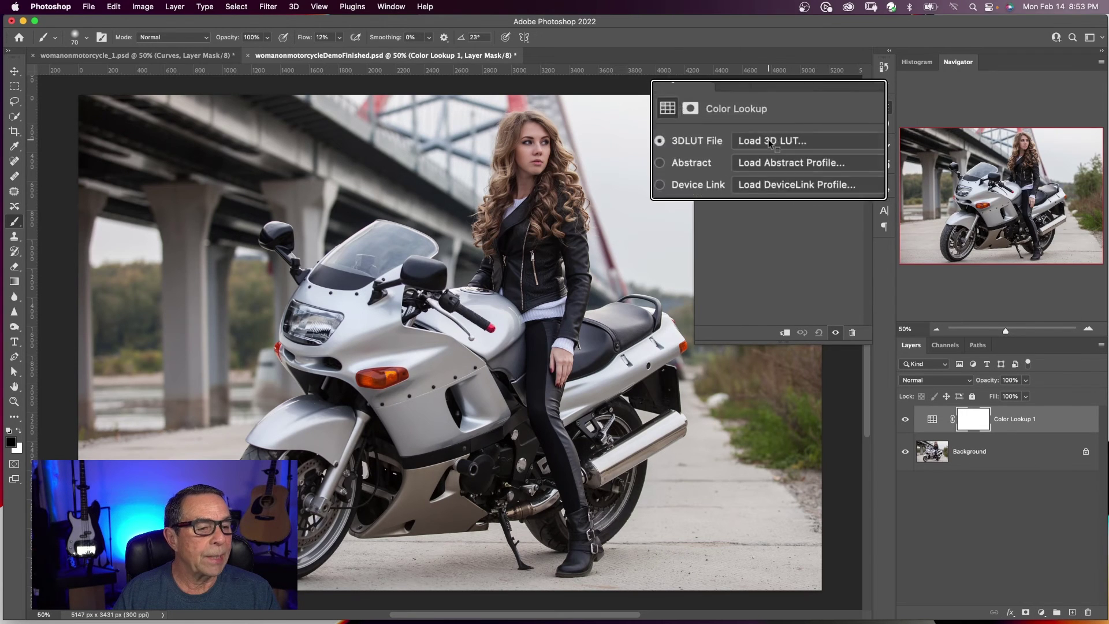
pyautogui.click(787, 141)
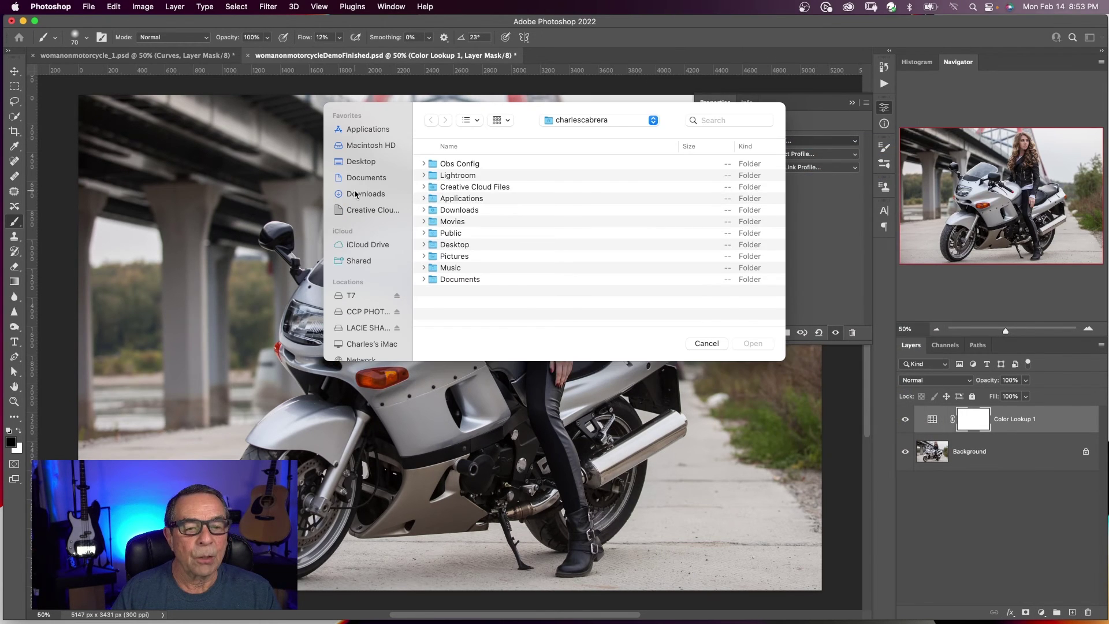
pyautogui.click(365, 194)
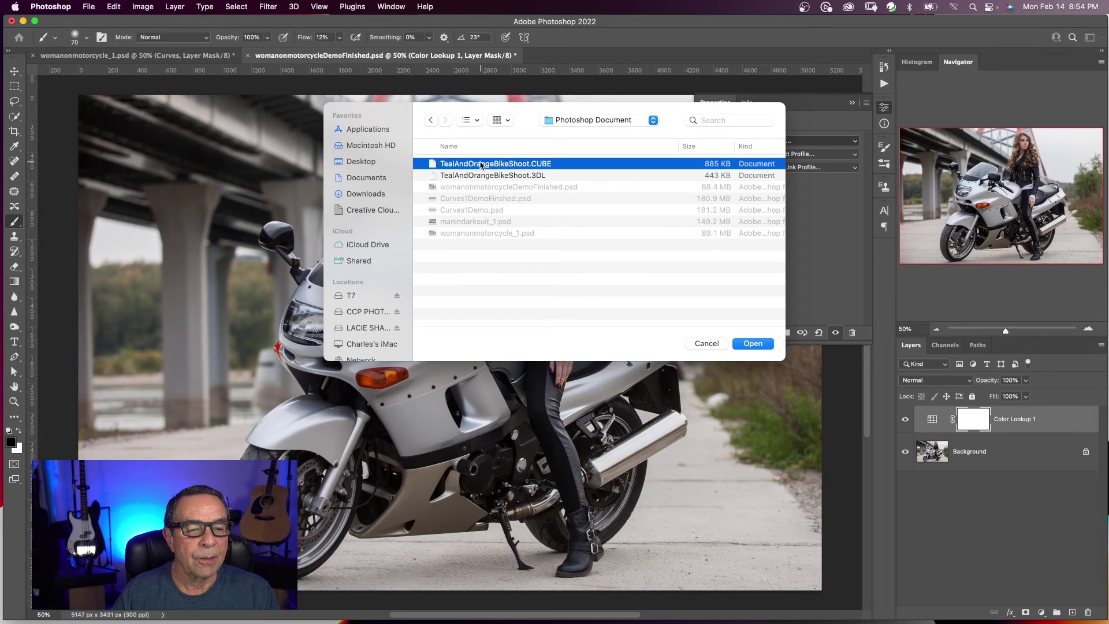
pyautogui.click(752, 343)
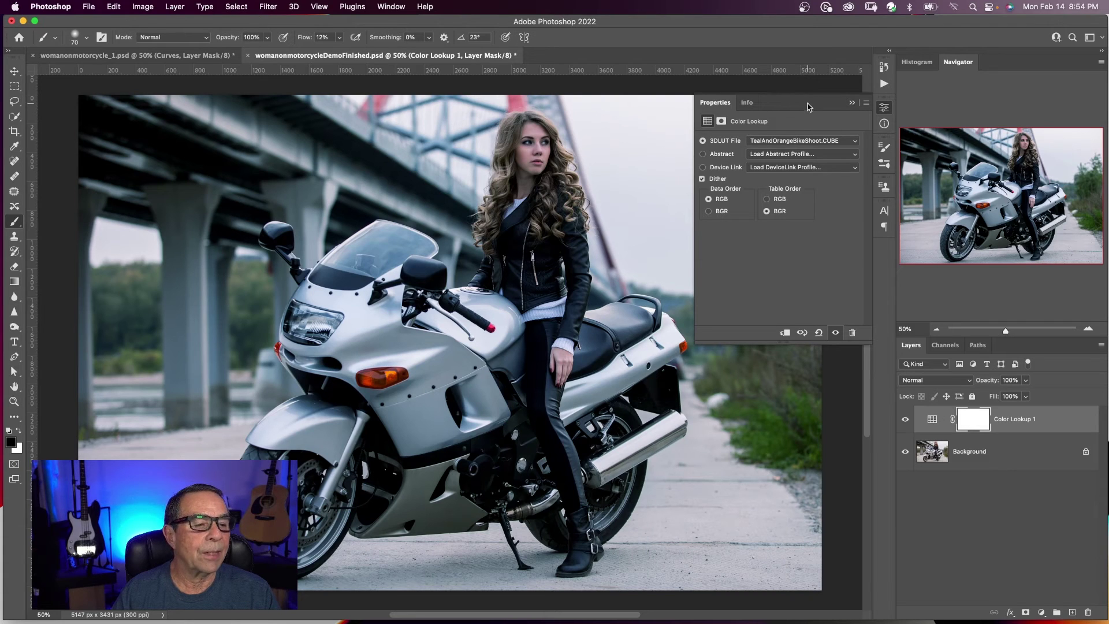
pyautogui.click(884, 106)
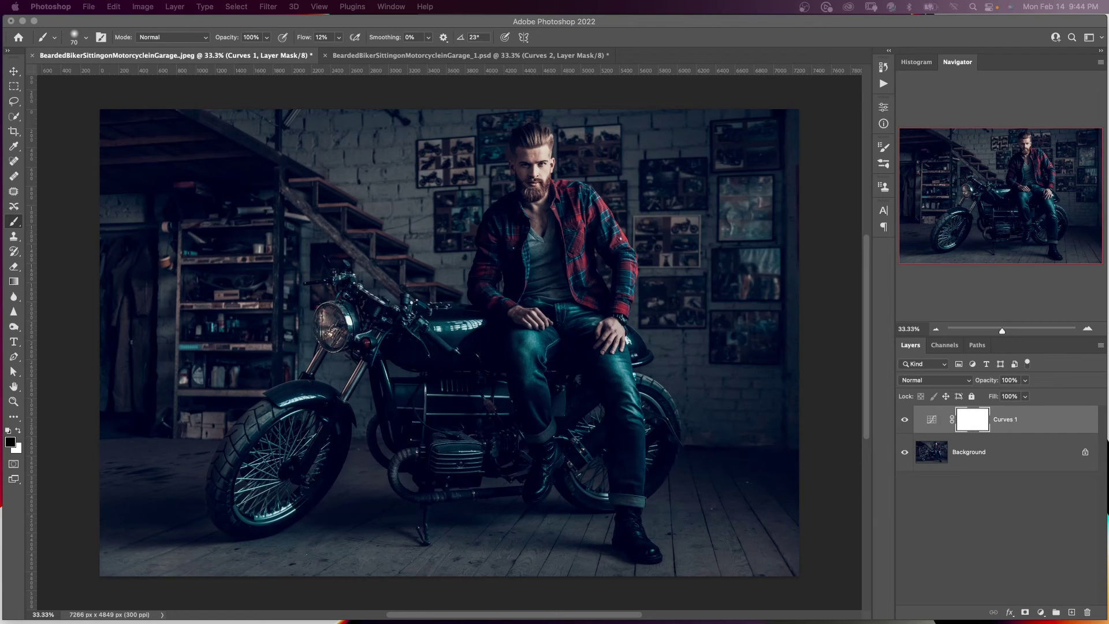
# Raise the biker photo's Curves 1 black point to Output 18 for faded shadows.
pyautogui.doubleClick(931, 421)
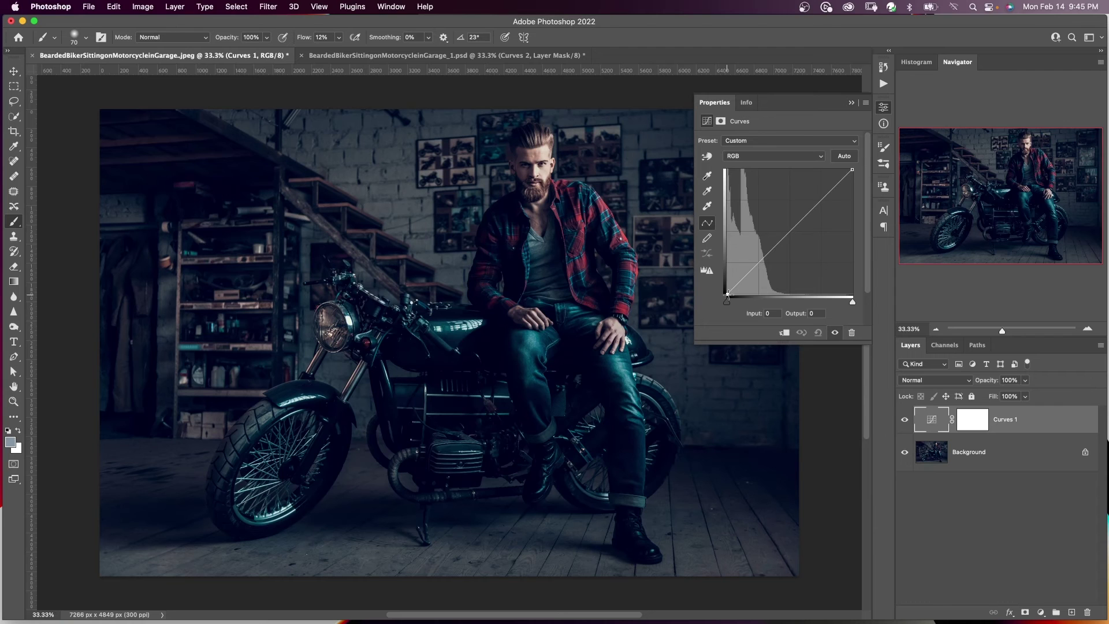
pyautogui.moveTo(727, 296); pyautogui.dragTo(726, 284)
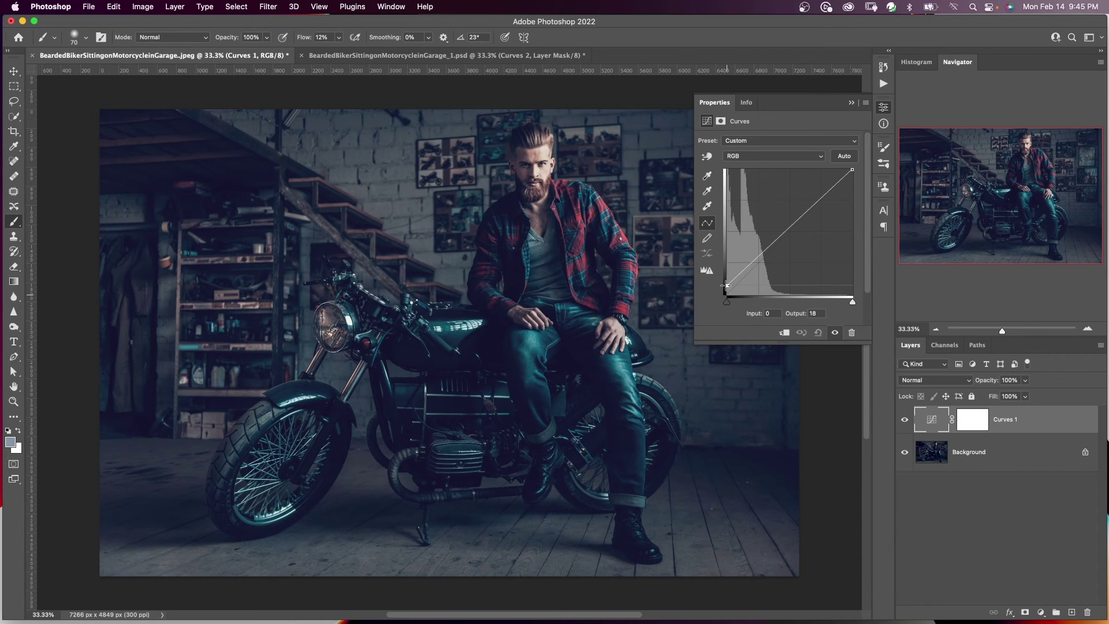
pyautogui.click(851, 102)
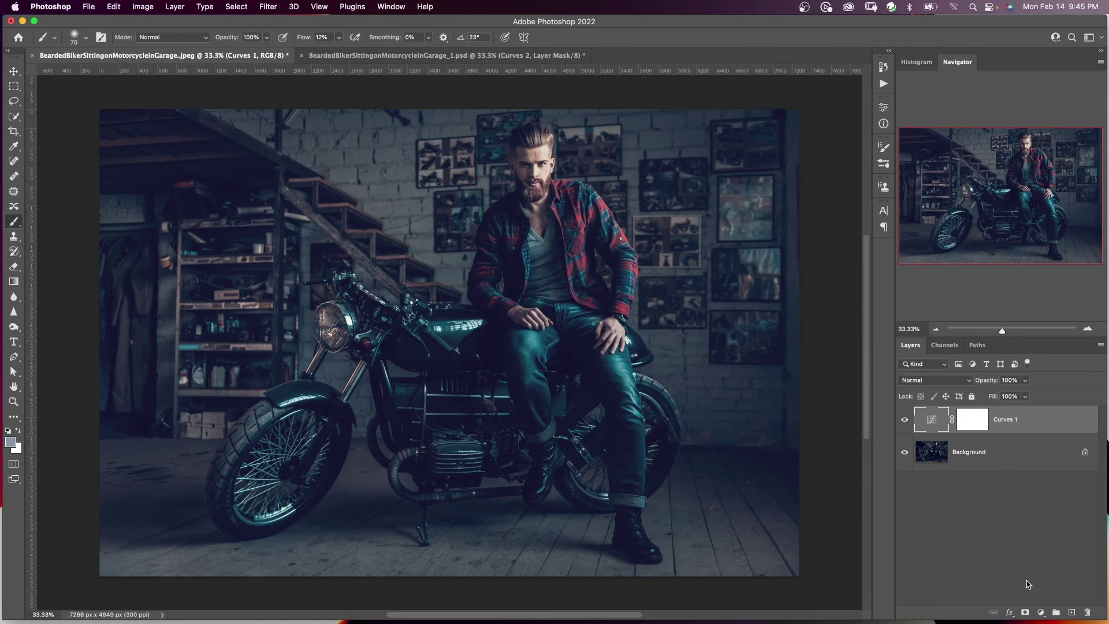
# Add Curves 2 and lower blue on the dark jeans to Input 48, Output 35.
pyautogui.click(1041, 611)
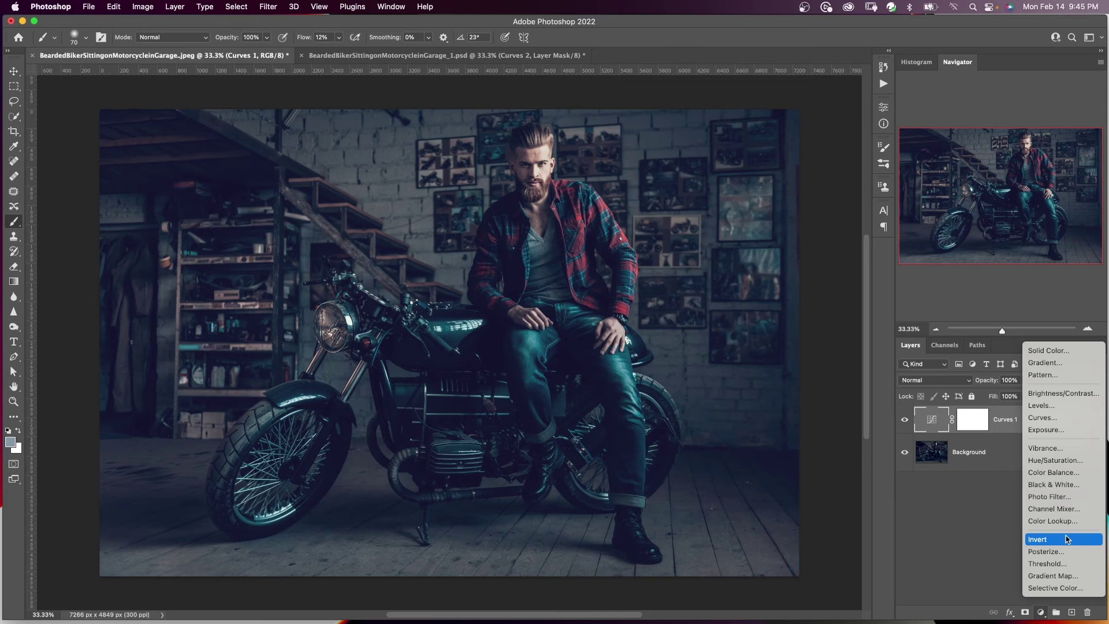
pyautogui.click(1047, 417)
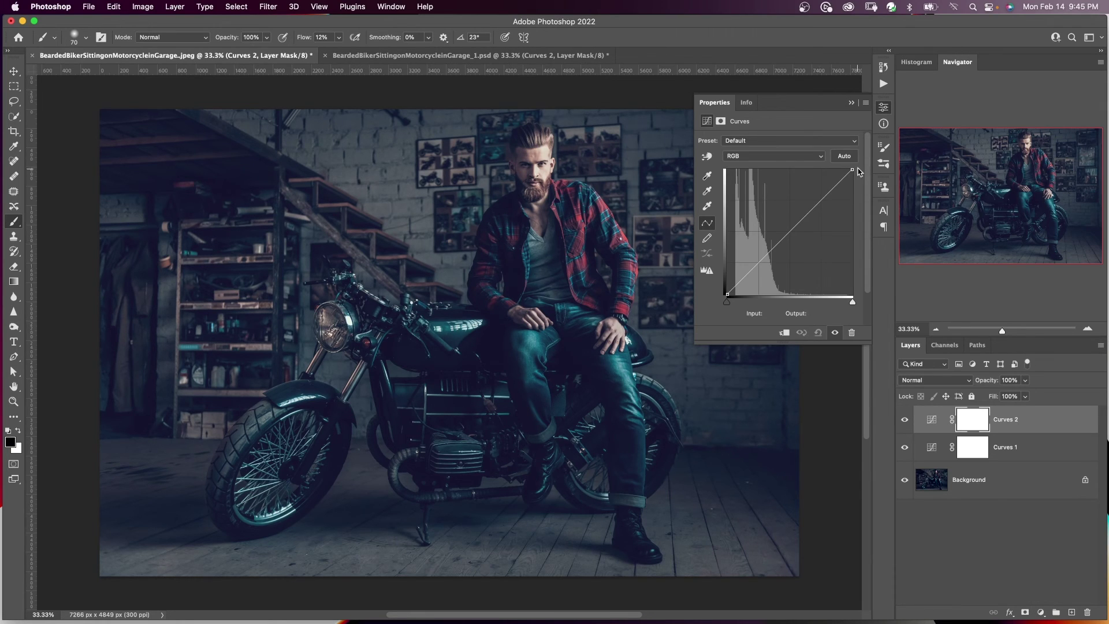
pyautogui.click(794, 163)
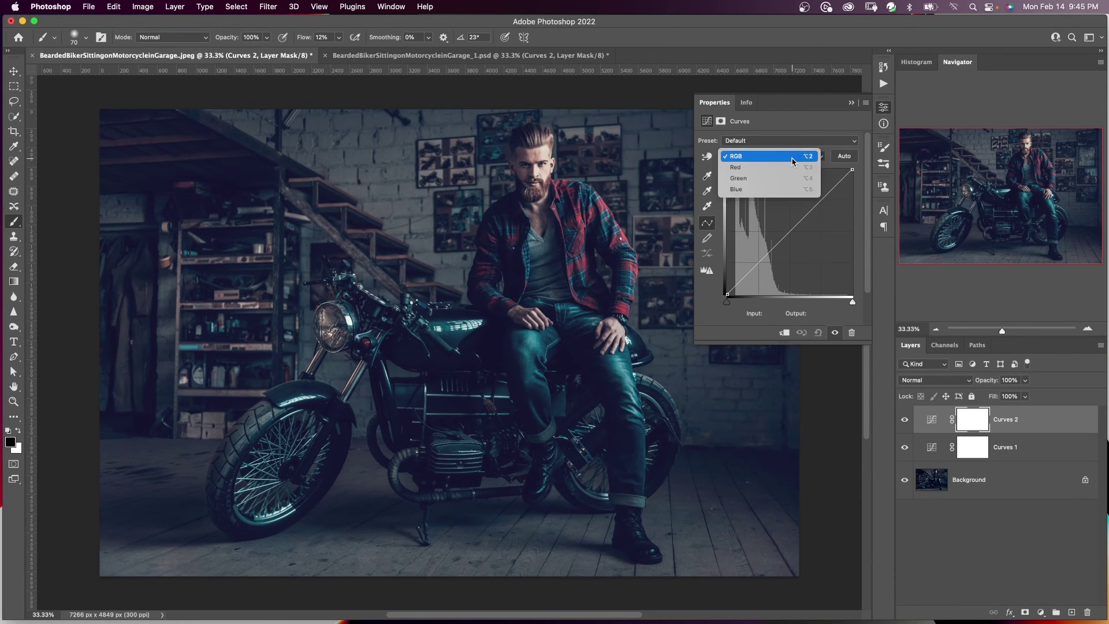
pyautogui.click(775, 189)
pyautogui.click(707, 157)
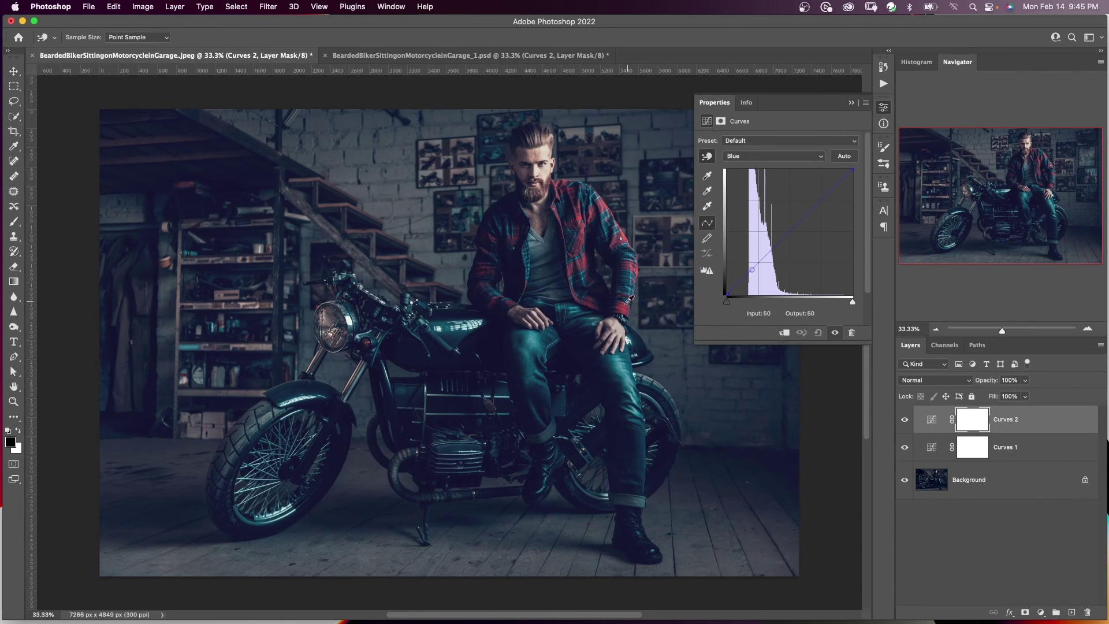
pyautogui.click(595, 352)
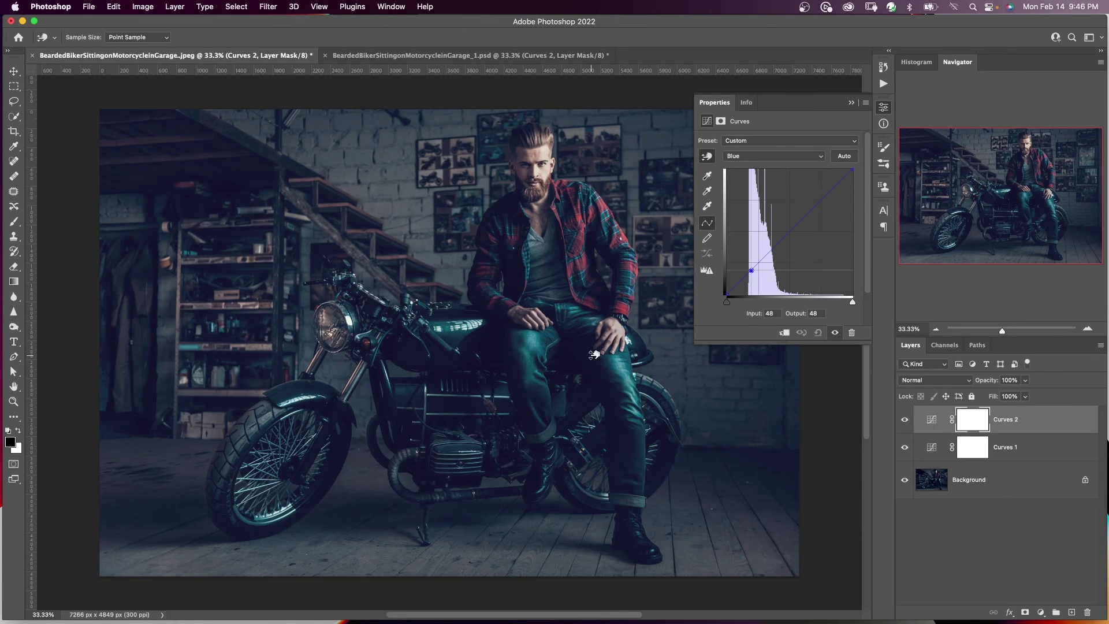
pyautogui.moveTo(595, 354); pyautogui.dragTo(595, 362)
pyautogui.click(820, 156)
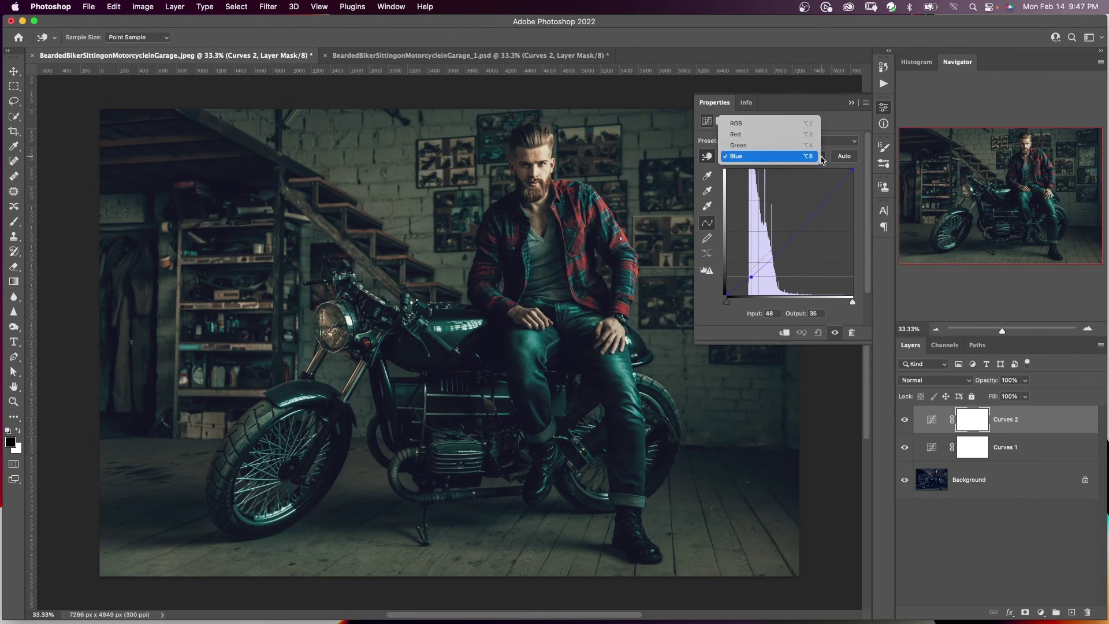
# Raise red in shadows and midtones to Output 146, and lower blue midtones to 126→107.
pyautogui.click(797, 135)
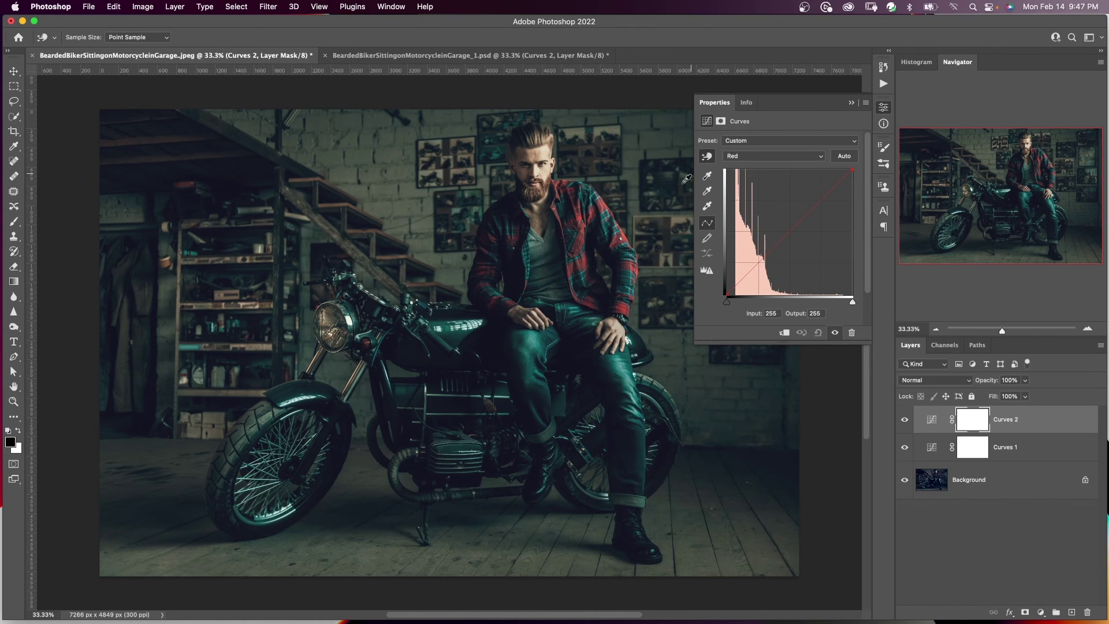
pyautogui.click(590, 350)
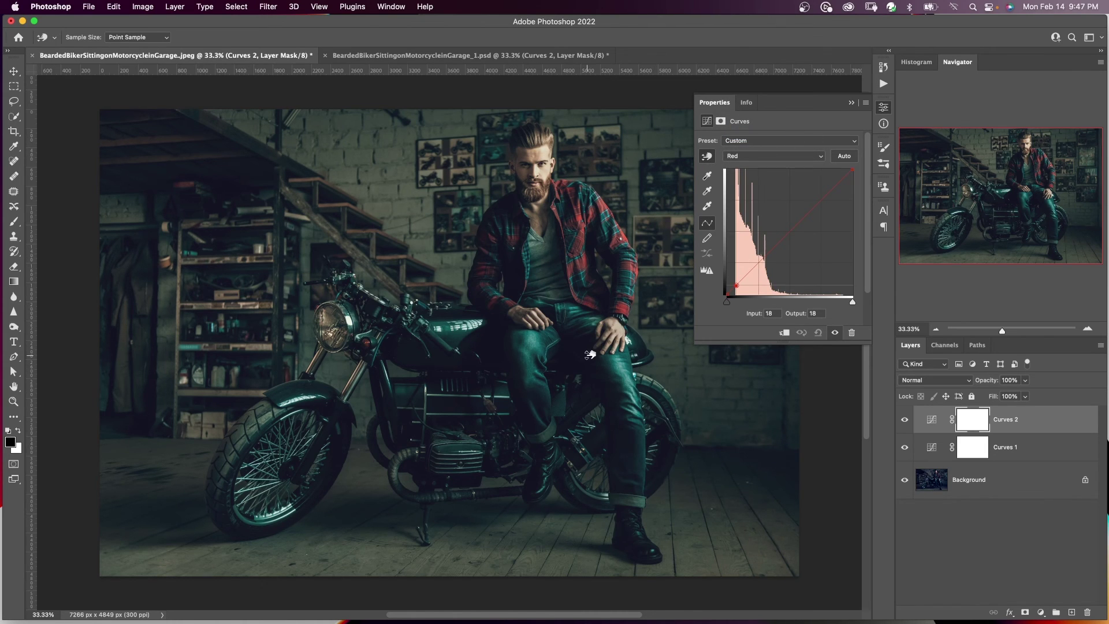
pyautogui.moveTo(590, 355); pyautogui.dragTo(590, 350)
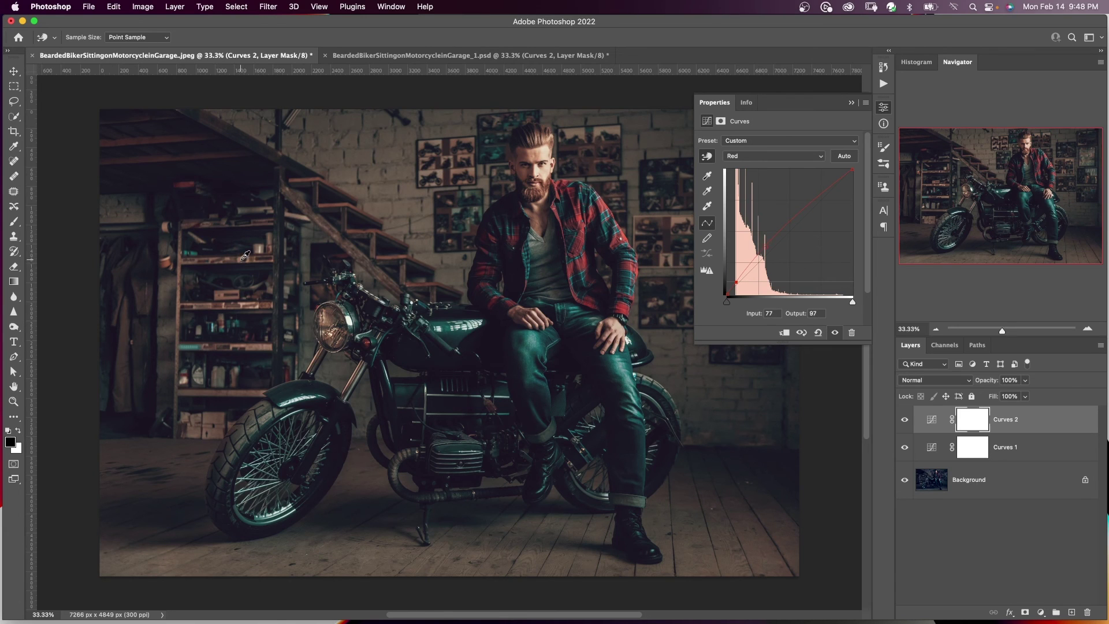
pyautogui.click(225, 295)
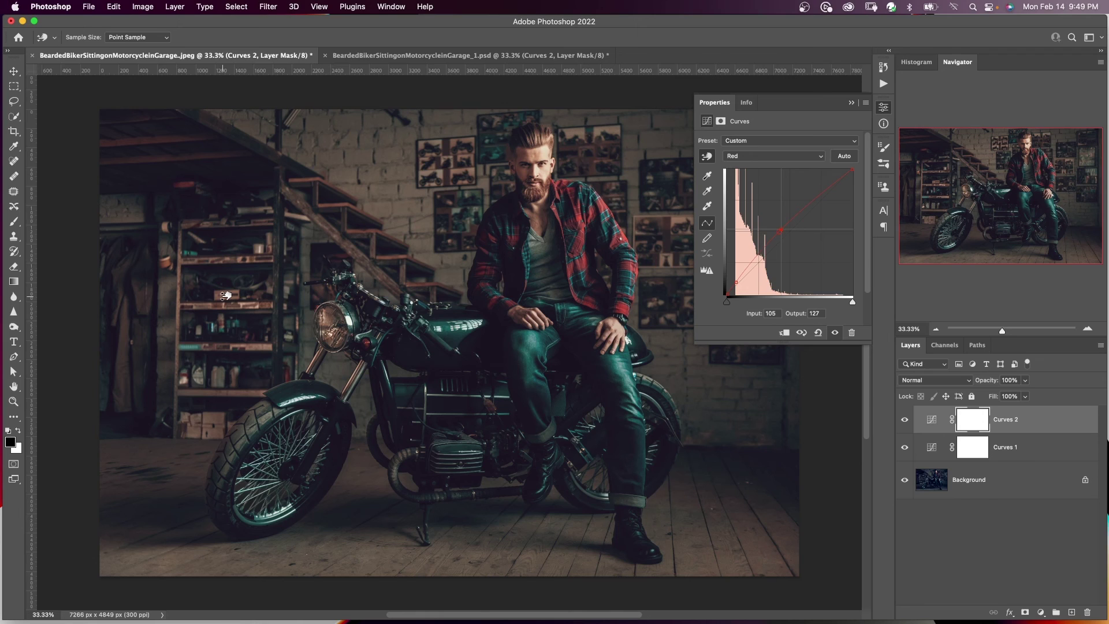
pyautogui.moveTo(226, 295); pyautogui.dragTo(226, 291)
pyautogui.click(770, 158)
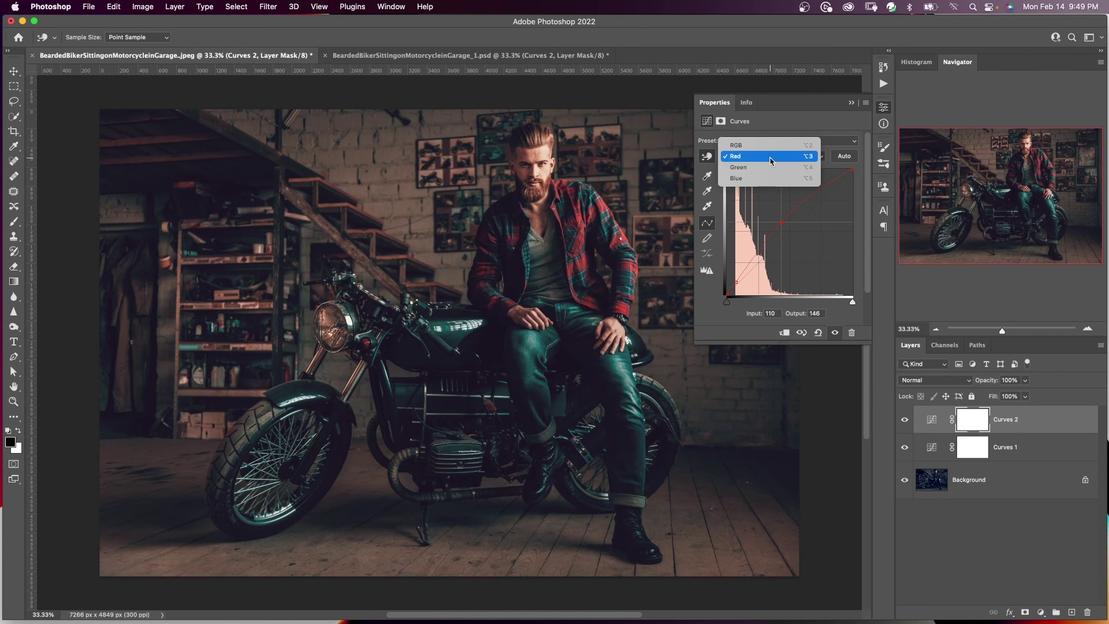
pyautogui.click(756, 179)
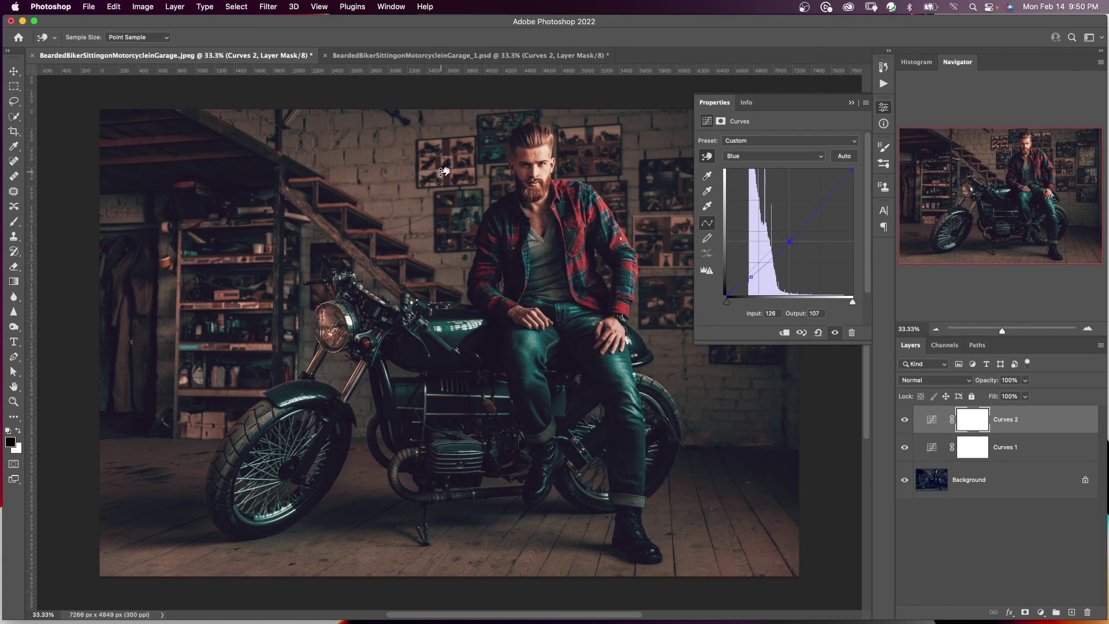
pyautogui.moveTo(444, 170); pyautogui.dragTo(444, 180)
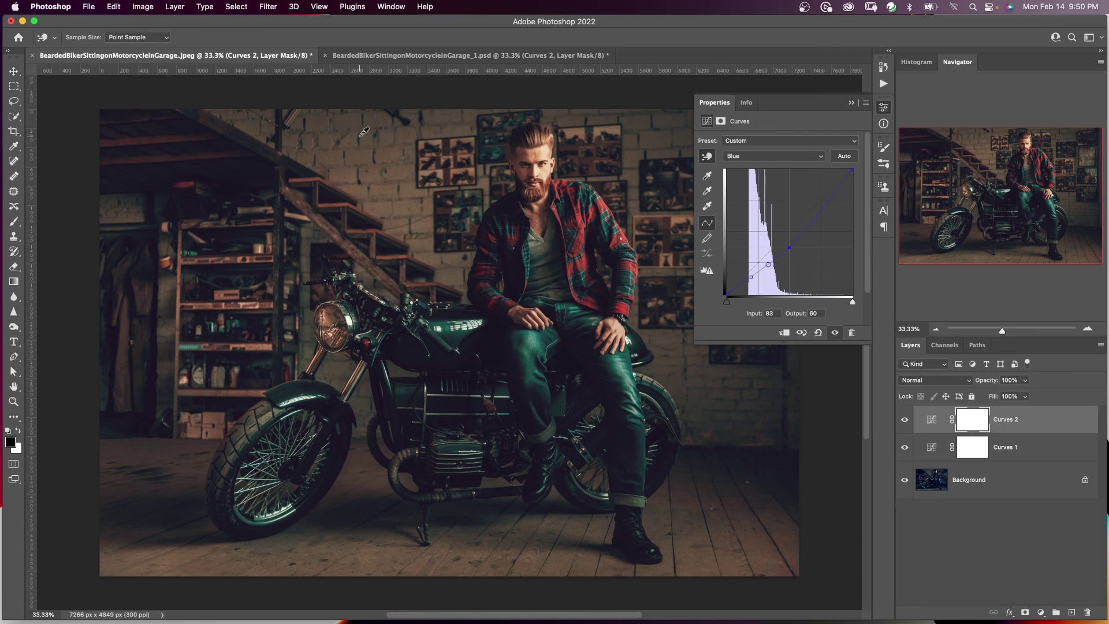
# On the hair highlights, lift red to 221→242 and lower blue to 203→165.
pyautogui.click(756, 156)
pyautogui.click(747, 136)
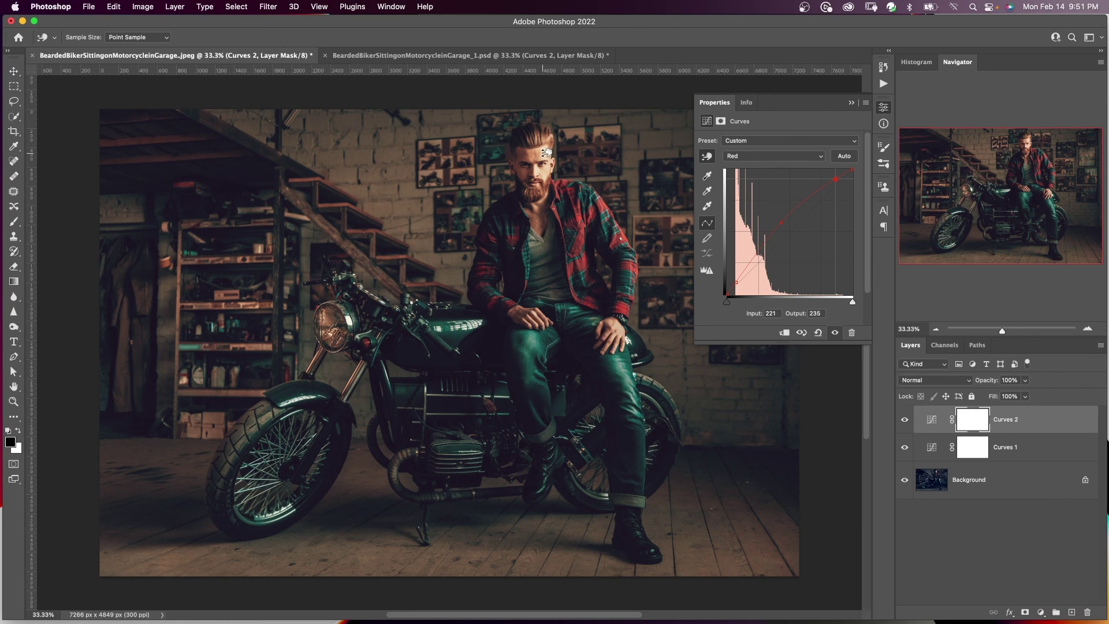
pyautogui.moveTo(544, 152); pyautogui.dragTo(546, 146)
pyautogui.click(779, 156)
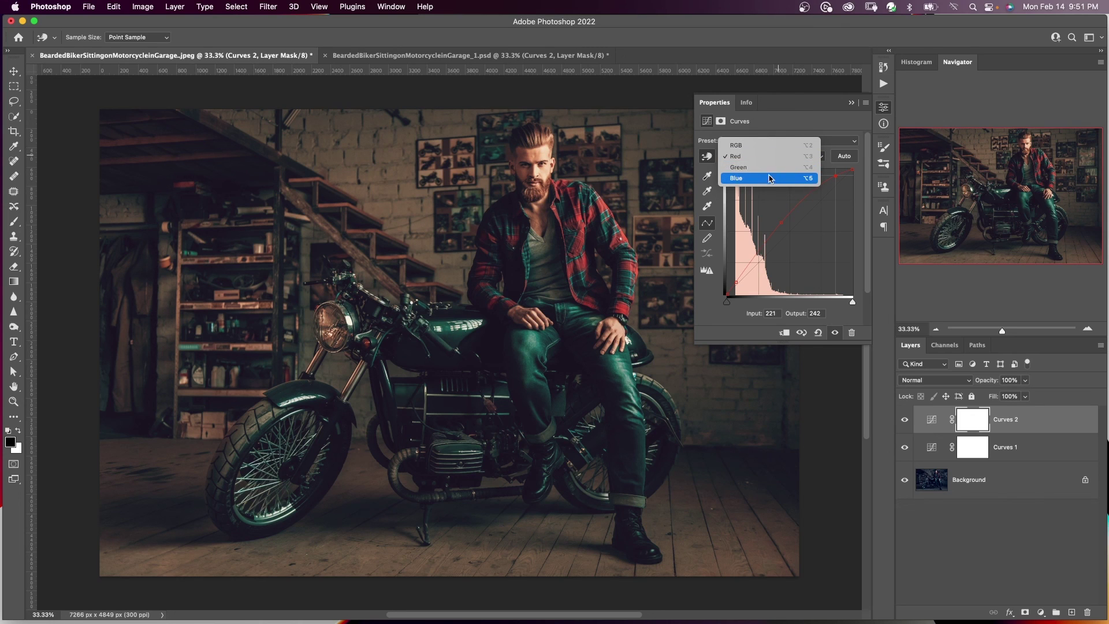
pyautogui.click(772, 178)
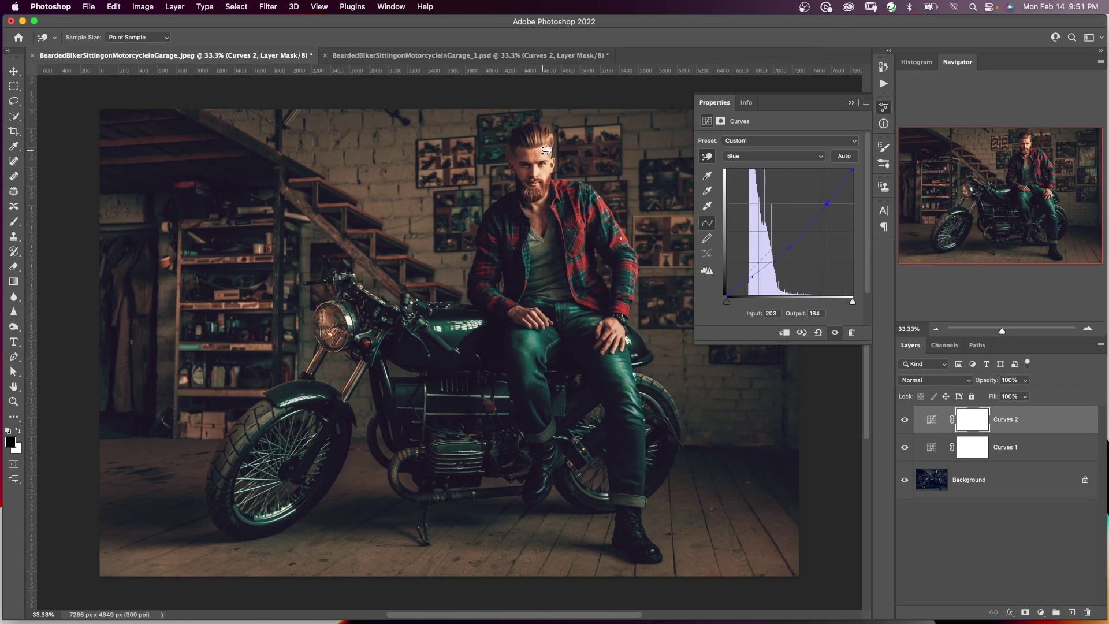
pyautogui.moveTo(546, 145); pyautogui.dragTo(547, 160)
# Toggle Curves 2 off and on twice to compare before and after the warm grade.
pyautogui.click(836, 334)
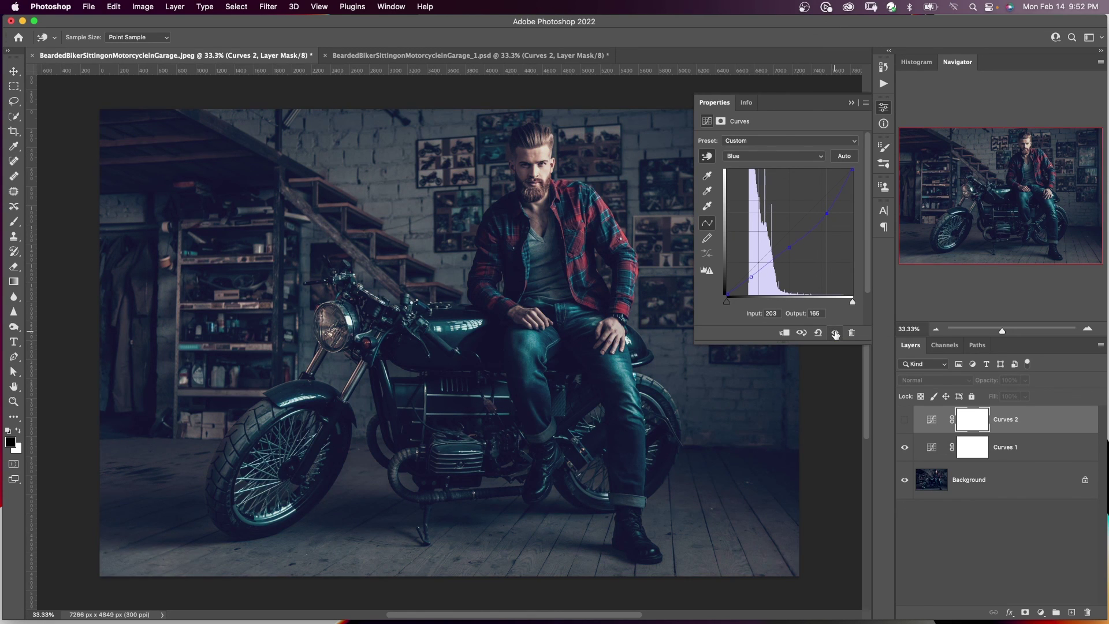
pyautogui.click(836, 335)
pyautogui.click(835, 335)
pyautogui.click(836, 334)
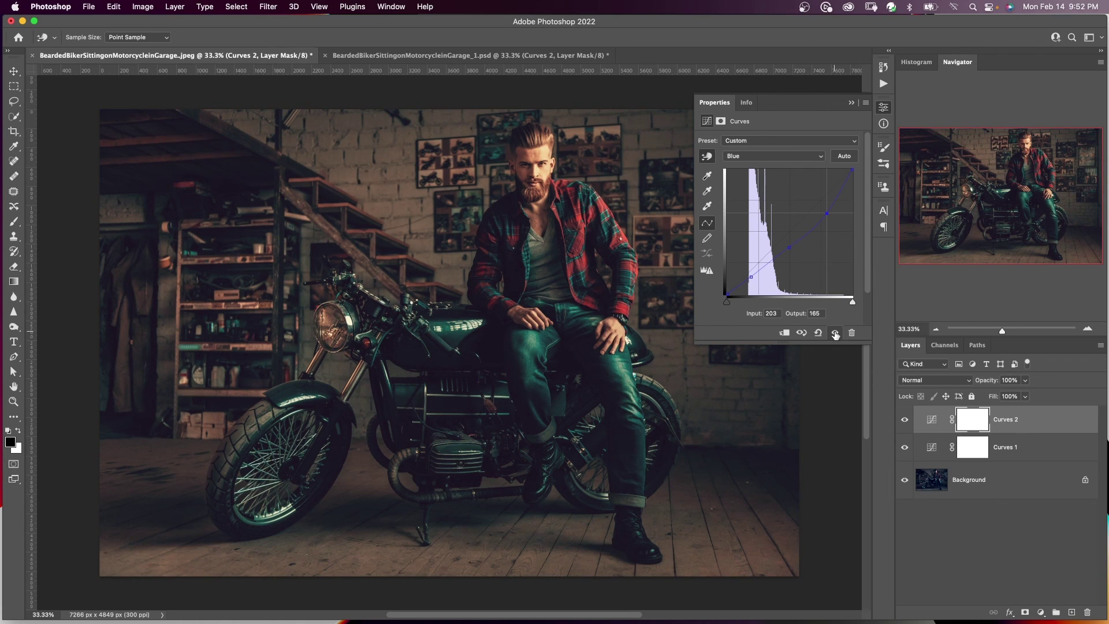